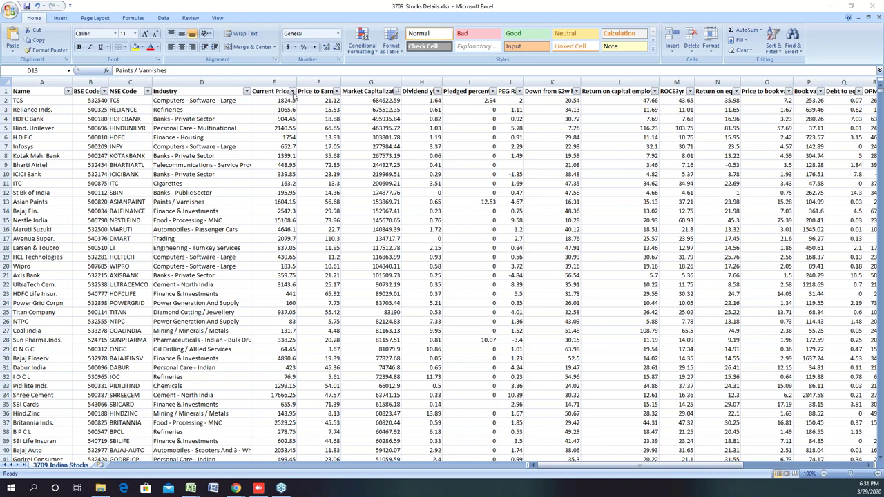
Step: Sort the stock list by current price from smallest to largest and look through the cheapest stocks
{"action": "left_click", "coordinate": [293, 92]}
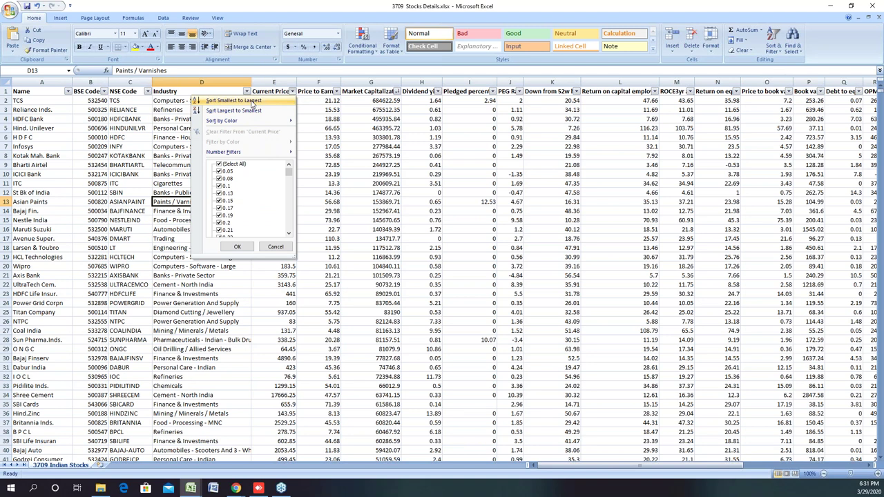
{"action": "left_click", "coordinate": [252, 102]}
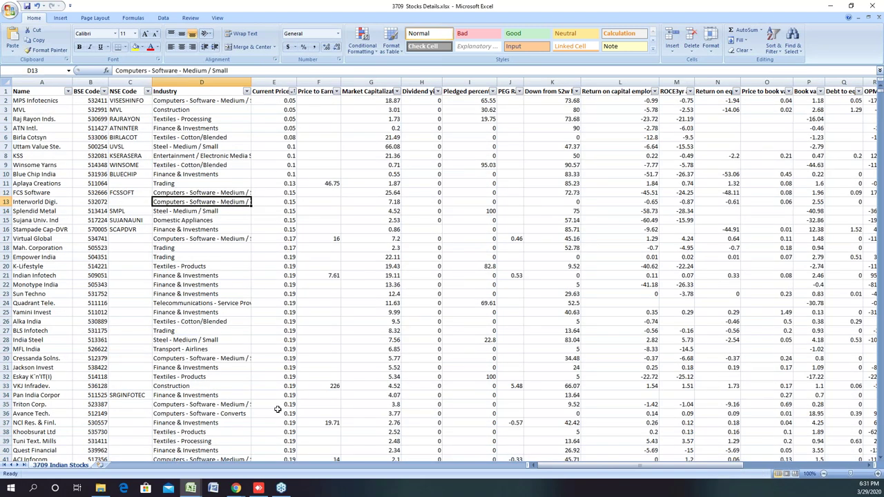
{"action": "scroll", "coordinate": [277, 409], "scroll_direction": "down", "scroll_amount": 1}
{"action": "scroll", "coordinate": [277, 409], "scroll_direction": "down", "scroll_amount": 13}
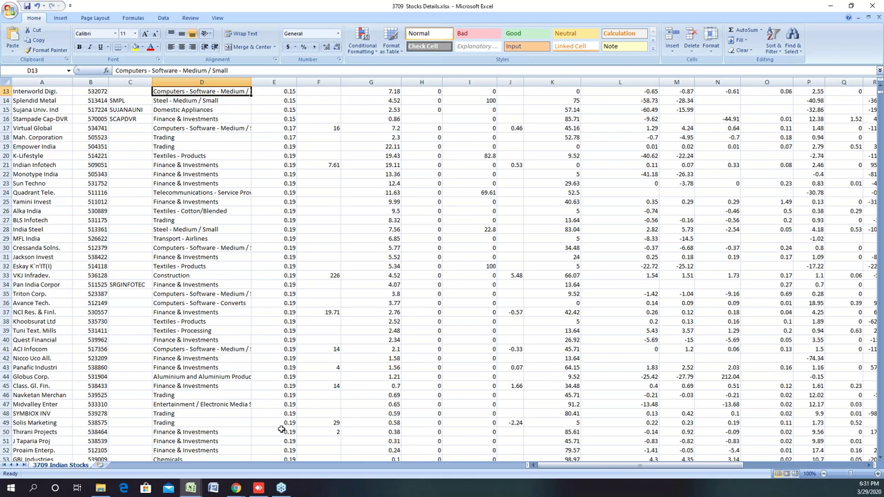
{"action": "scroll", "coordinate": [283, 429], "scroll_direction": "down", "scroll_amount": 16}
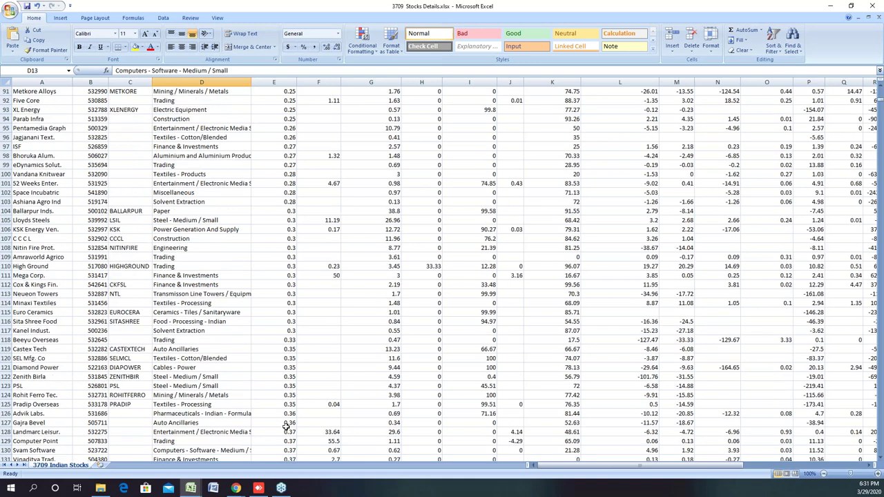
{"action": "scroll", "coordinate": [285, 426], "scroll_direction": "down", "scroll_amount": 6}
{"action": "scroll", "coordinate": [276, 384], "scroll_direction": "up", "scroll_amount": 17}
{"action": "scroll", "coordinate": [276, 382], "scroll_direction": "up", "scroll_amount": 18}
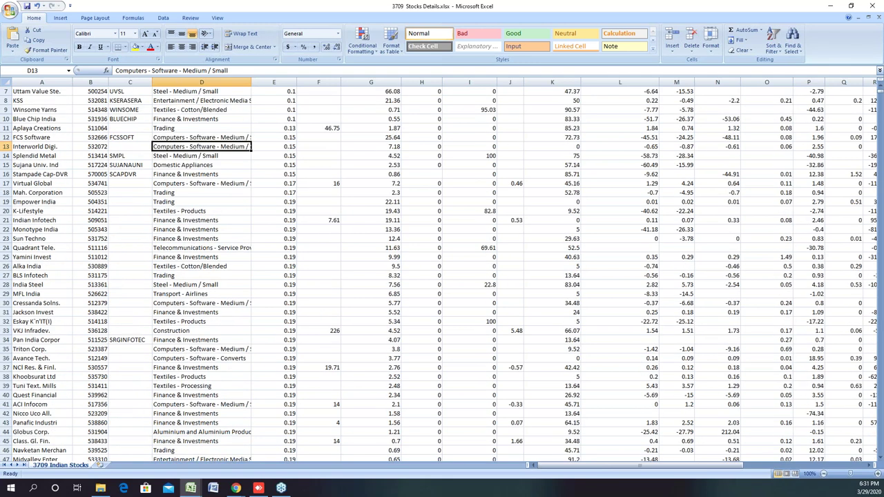
{"action": "scroll", "coordinate": [342, 106], "scroll_direction": "up", "scroll_amount": 1}
Step: Sort the stock list by price to earnings from largest to smallest and look over the leading rows
{"action": "left_click", "coordinate": [336, 92]}
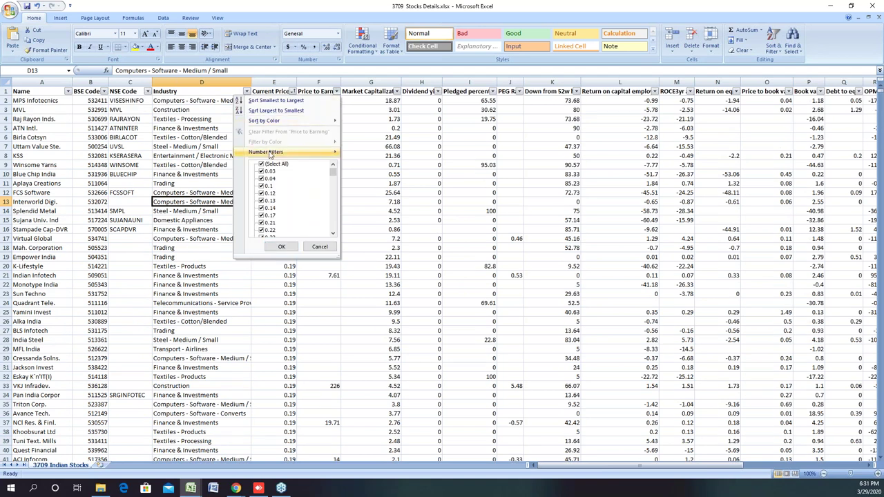
{"action": "left_click", "coordinate": [280, 110]}
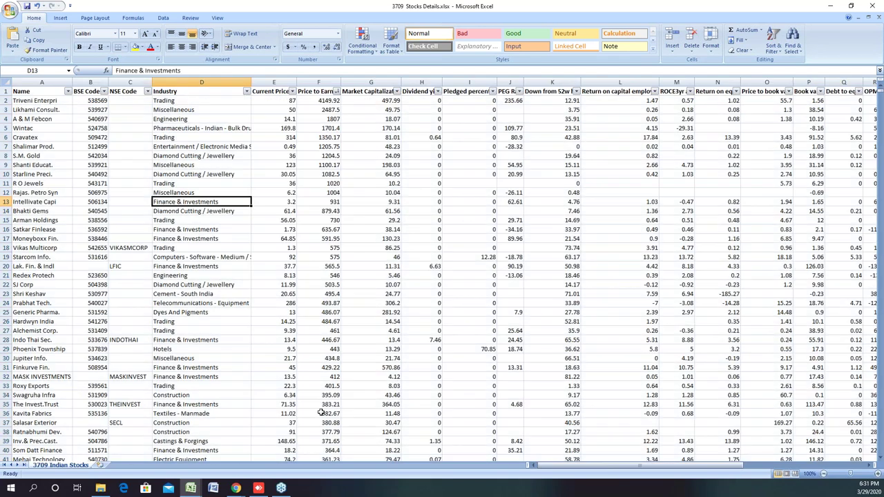
{"action": "scroll", "coordinate": [322, 433], "scroll_direction": "down", "scroll_amount": 1}
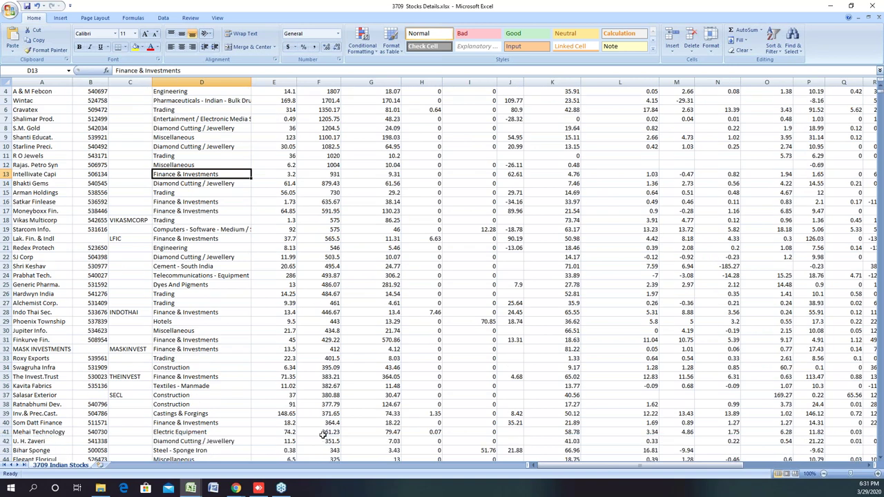
{"action": "scroll", "coordinate": [322, 433], "scroll_direction": "down", "scroll_amount": 2}
{"action": "scroll", "coordinate": [322, 433], "scroll_direction": "up", "scroll_amount": 3}
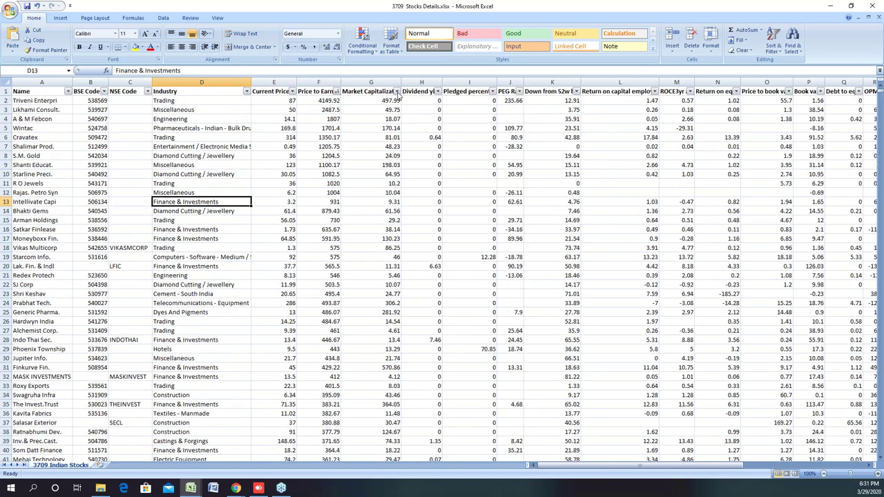
Step: Sort the list by market capitalization and by dividend yield, each from smallest to largest, and look through the first rows
{"action": "left_click", "coordinate": [396, 92]}
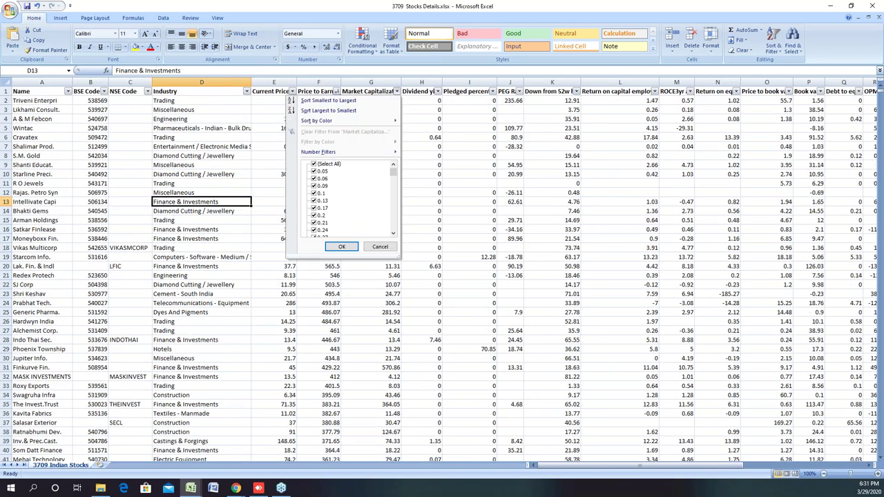
{"action": "left_click", "coordinate": [337, 101]}
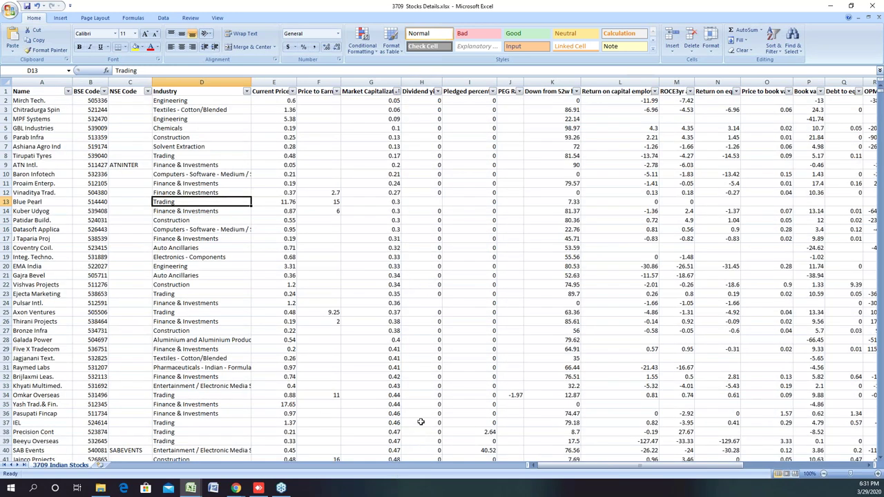
{"action": "left_click", "coordinate": [437, 91]}
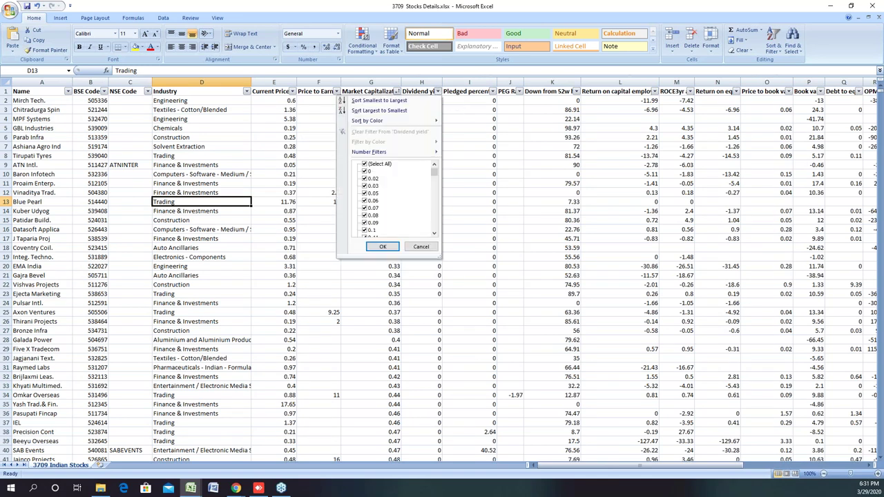
{"action": "left_click", "coordinate": [383, 101]}
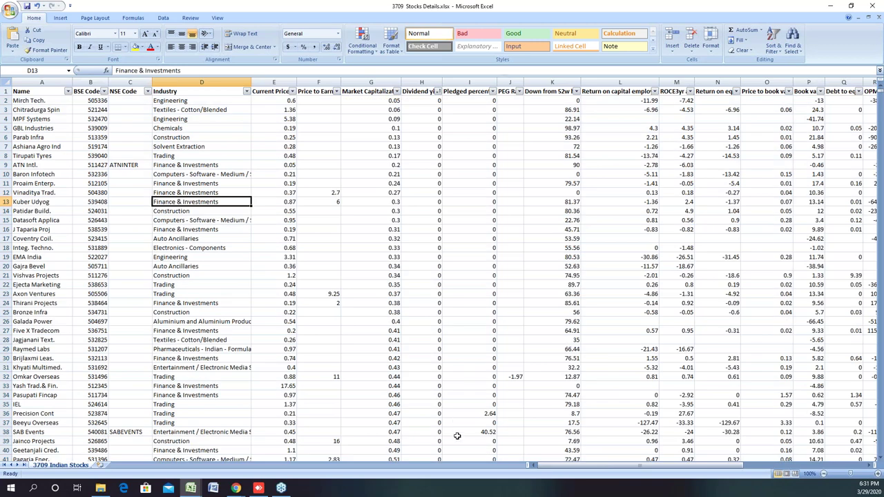
{"action": "scroll", "coordinate": [456, 435], "scroll_direction": "down", "scroll_amount": 1}
{"action": "scroll", "coordinate": [456, 436], "scroll_direction": "down", "scroll_amount": 4}
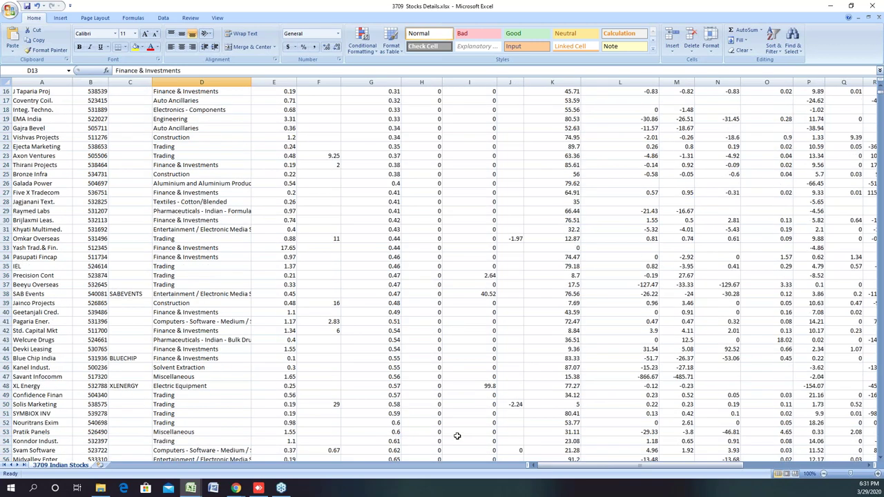
{"action": "scroll", "coordinate": [456, 436], "scroll_direction": "down", "scroll_amount": 5}
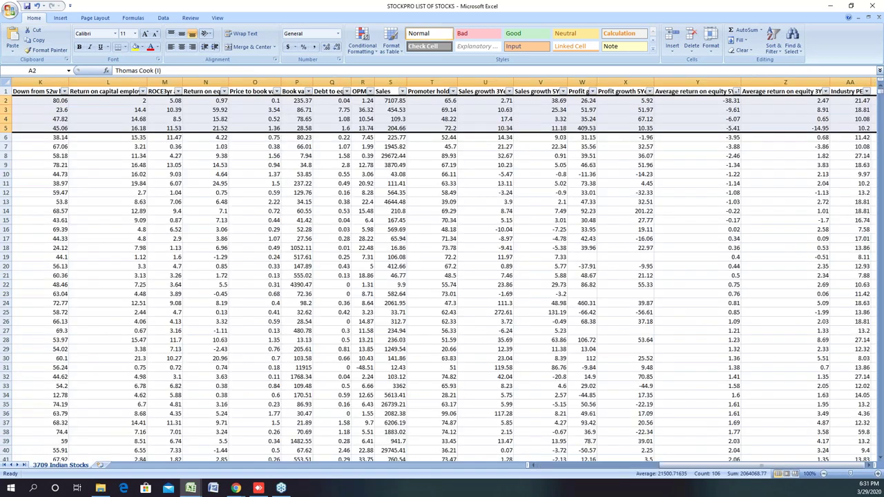
Step: Examine the financial ratio columns from Down from 52w high to Industry PE down through the STOCKPRO LIST OF STOCKS workbook
{"action": "scroll", "coordinate": [83, 336], "scroll_direction": "down", "scroll_amount": 2}
{"action": "scroll", "coordinate": [83, 337], "scroll_direction": "down", "scroll_amount": 9}
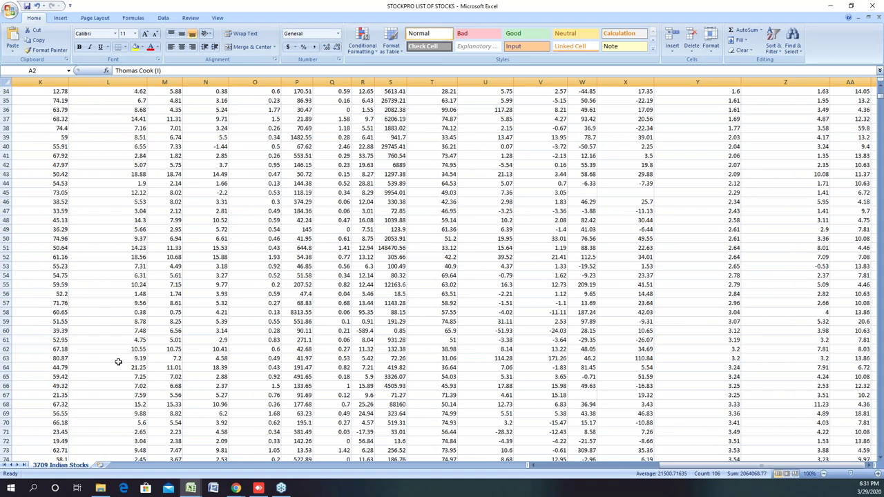
{"action": "scroll", "coordinate": [118, 362], "scroll_direction": "down", "scroll_amount": 20}
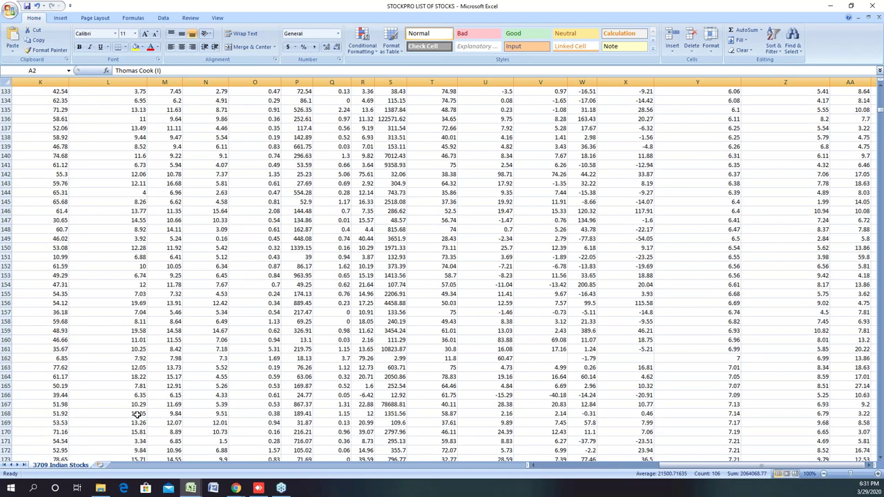
{"action": "scroll", "coordinate": [138, 415], "scroll_direction": "down", "scroll_amount": 13}
{"action": "scroll", "coordinate": [140, 408], "scroll_direction": "down", "scroll_amount": 14}
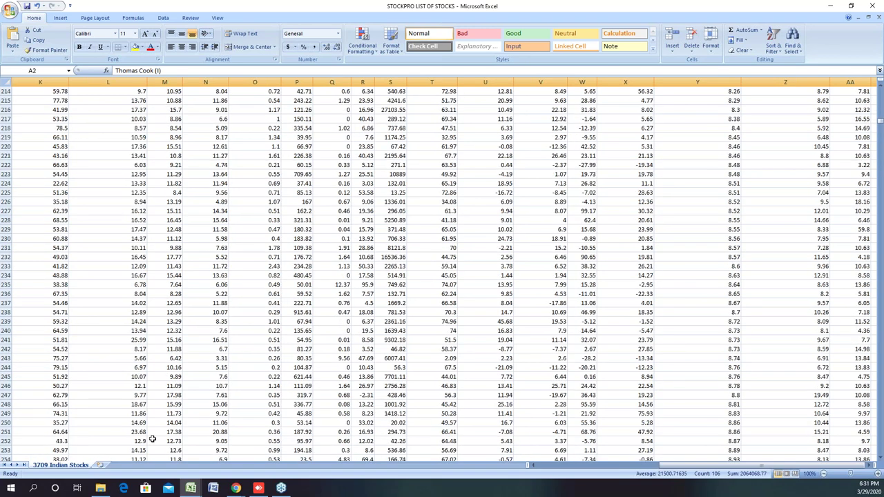
{"action": "scroll", "coordinate": [152, 439], "scroll_direction": "down", "scroll_amount": 17}
{"action": "scroll", "coordinate": [154, 437], "scroll_direction": "down", "scroll_amount": 20}
{"action": "scroll", "coordinate": [162, 426], "scroll_direction": "down", "scroll_amount": 20}
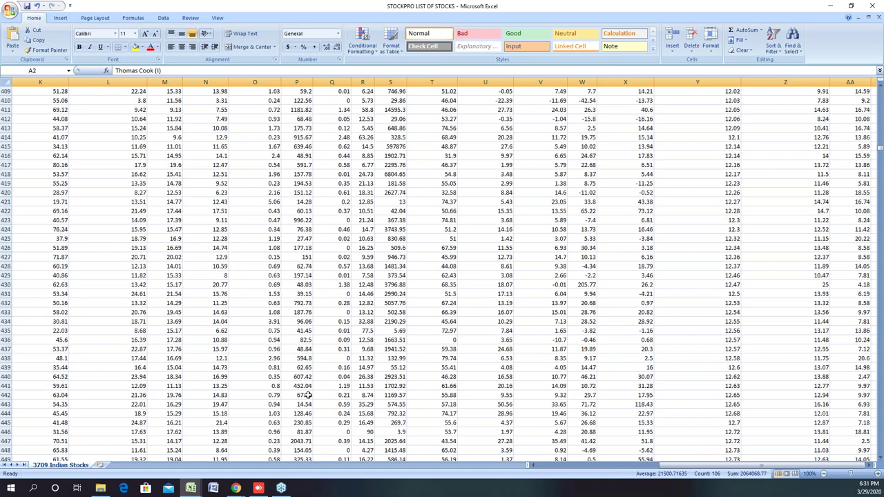
{"action": "scroll", "coordinate": [307, 395], "scroll_direction": "down", "scroll_amount": 20}
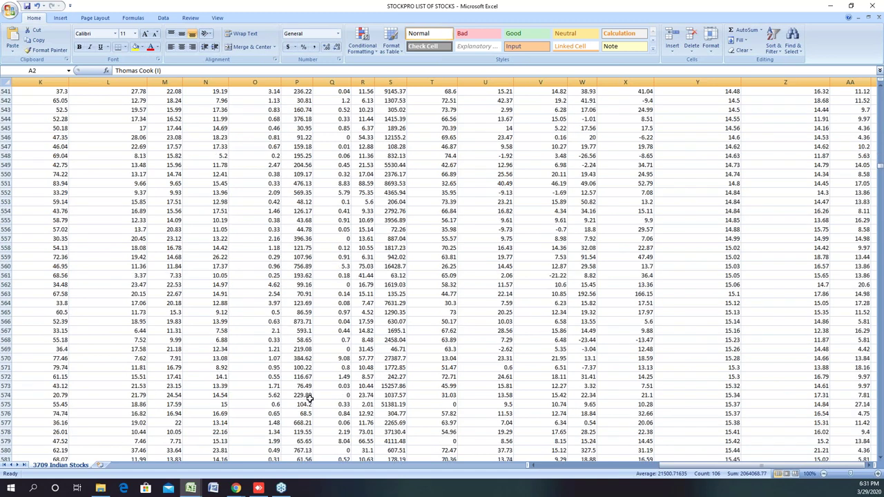
{"action": "scroll", "coordinate": [309, 398], "scroll_direction": "down", "scroll_amount": 10}
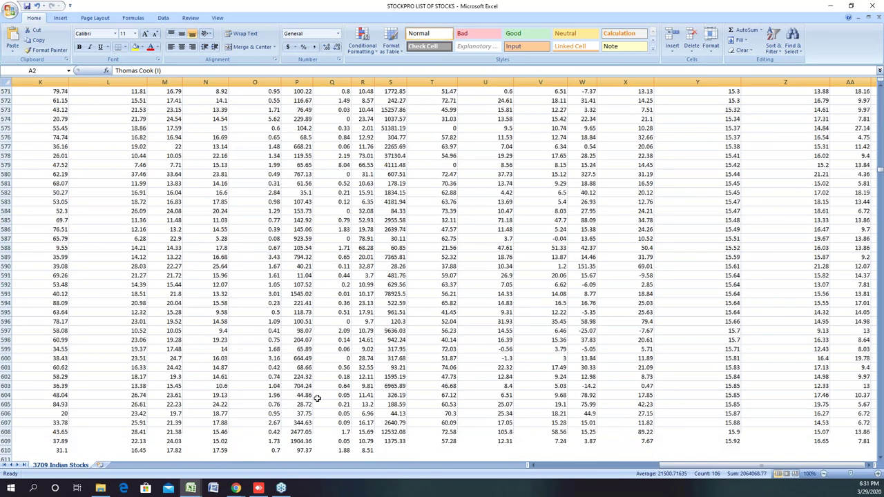
{"action": "scroll", "coordinate": [319, 404], "scroll_direction": "down", "scroll_amount": 10}
{"action": "scroll", "coordinate": [324, 409], "scroll_direction": "down", "scroll_amount": 14}
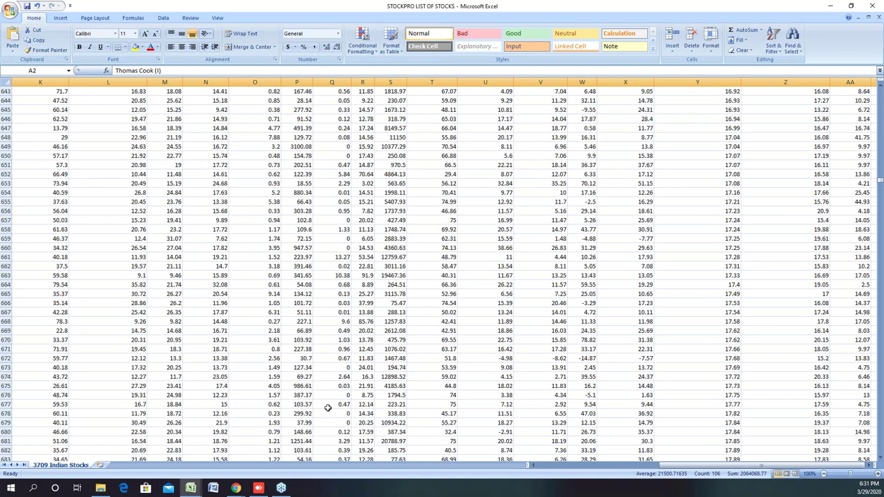
{"action": "scroll", "coordinate": [327, 408], "scroll_direction": "down", "scroll_amount": 20}
{"action": "scroll", "coordinate": [342, 398], "scroll_direction": "down", "scroll_amount": 20}
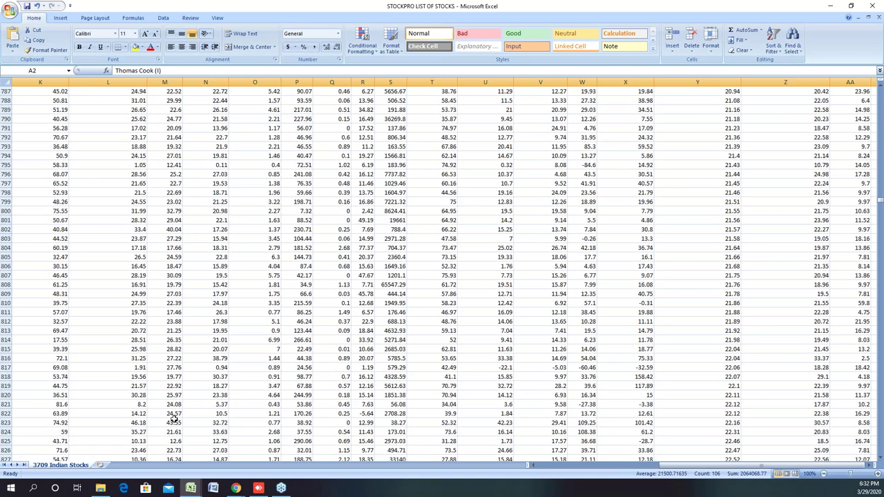
{"action": "scroll", "coordinate": [178, 417], "scroll_direction": "down", "scroll_amount": 20}
{"action": "scroll", "coordinate": [181, 414], "scroll_direction": "down", "scroll_amount": 20}
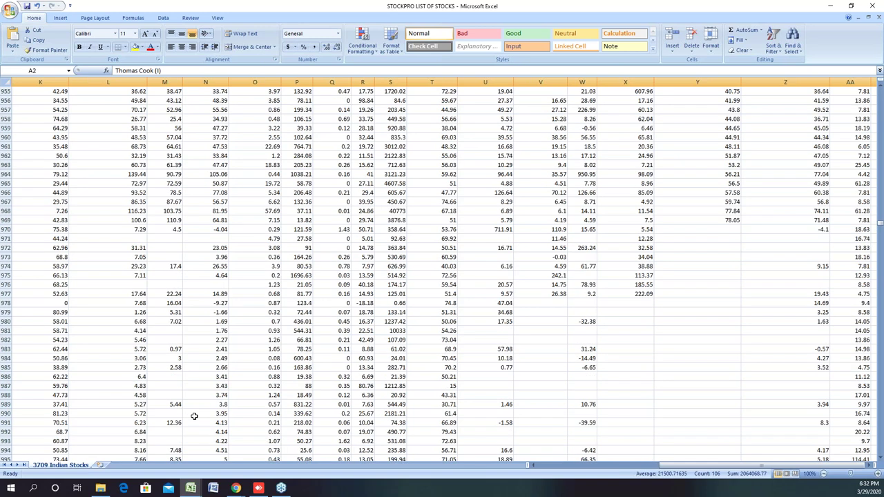
{"action": "scroll", "coordinate": [202, 414], "scroll_direction": "down", "scroll_amount": 20}
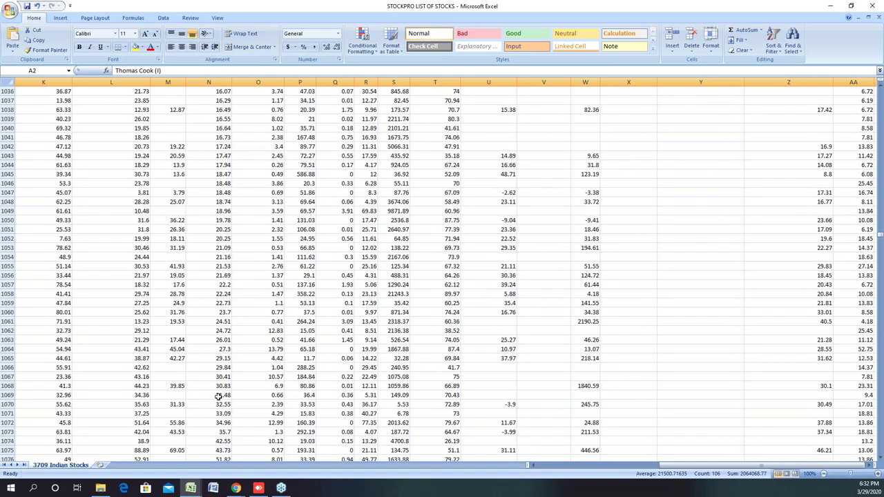
{"action": "scroll", "coordinate": [218, 396], "scroll_direction": "down", "scroll_amount": 17}
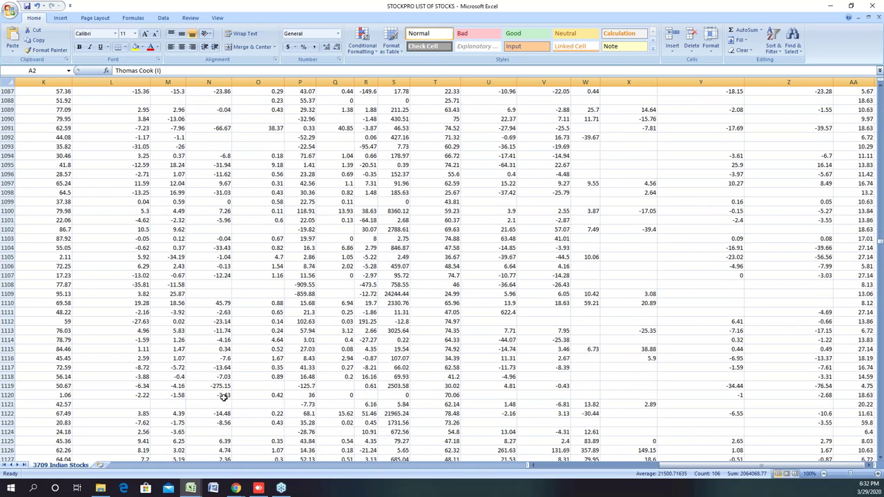
{"action": "scroll", "coordinate": [224, 398], "scroll_direction": "down", "scroll_amount": 7}
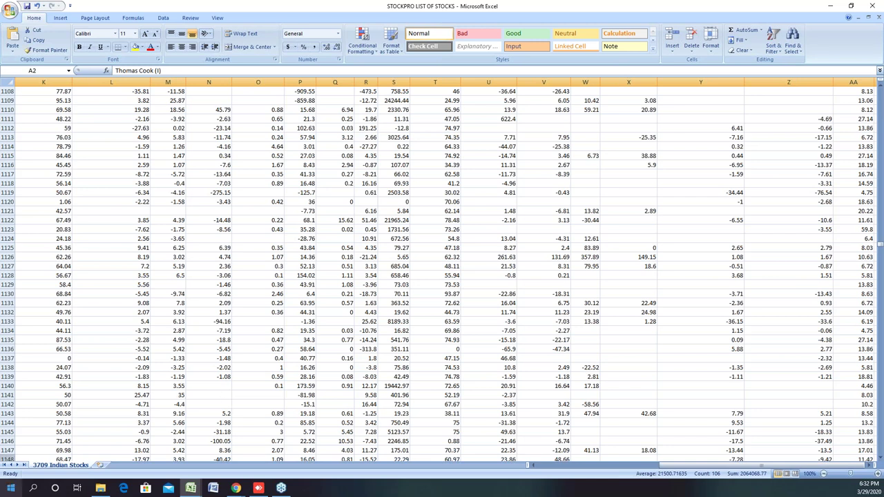
Step: Review the company names, codes, industries and prices in the first columns, going back up toward the start of the stock list
{"action": "left_click_drag", "start_coordinate": [661, 468], "coordinate": [539, 470]}
{"action": "scroll", "coordinate": [386, 148], "scroll_direction": "up", "scroll_amount": 3}
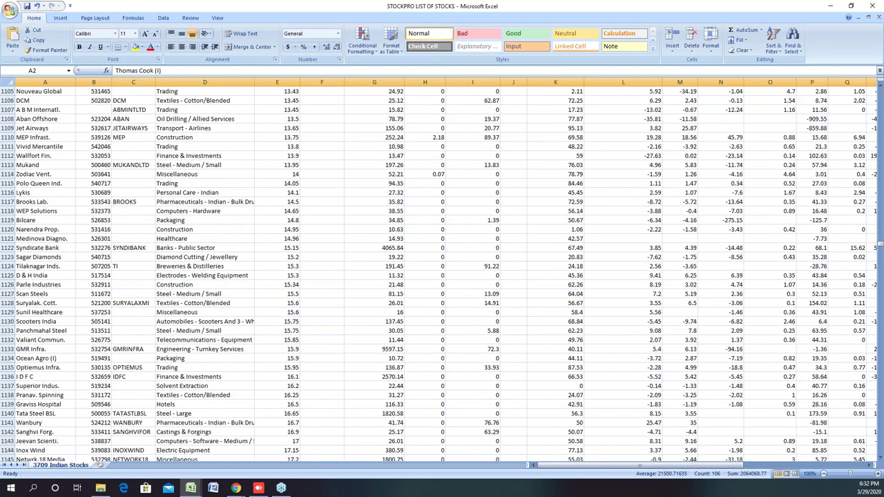
{"action": "scroll", "coordinate": [386, 147], "scroll_direction": "up", "scroll_amount": 19}
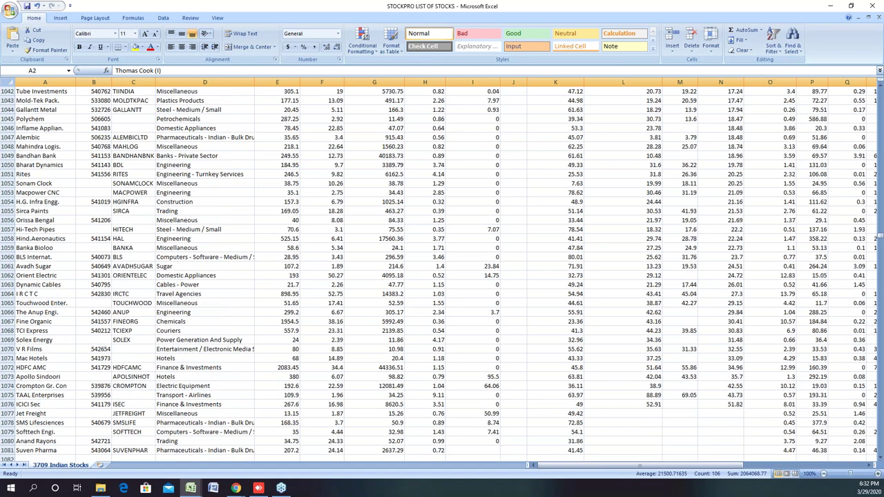
{"action": "scroll", "coordinate": [393, 142], "scroll_direction": "up", "scroll_amount": 17}
{"action": "scroll", "coordinate": [392, 141], "scroll_direction": "up", "scroll_amount": 20}
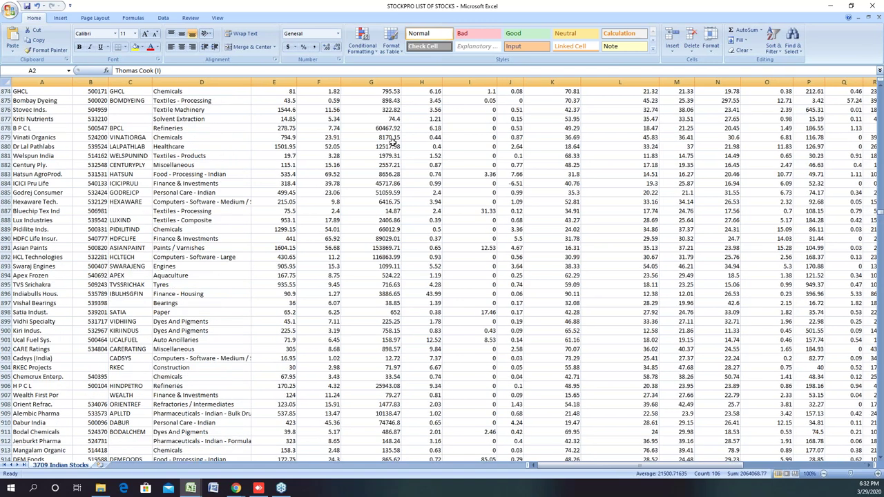
{"action": "scroll", "coordinate": [392, 141], "scroll_direction": "up", "scroll_amount": 10}
{"action": "scroll", "coordinate": [392, 141], "scroll_direction": "up", "scroll_amount": 20}
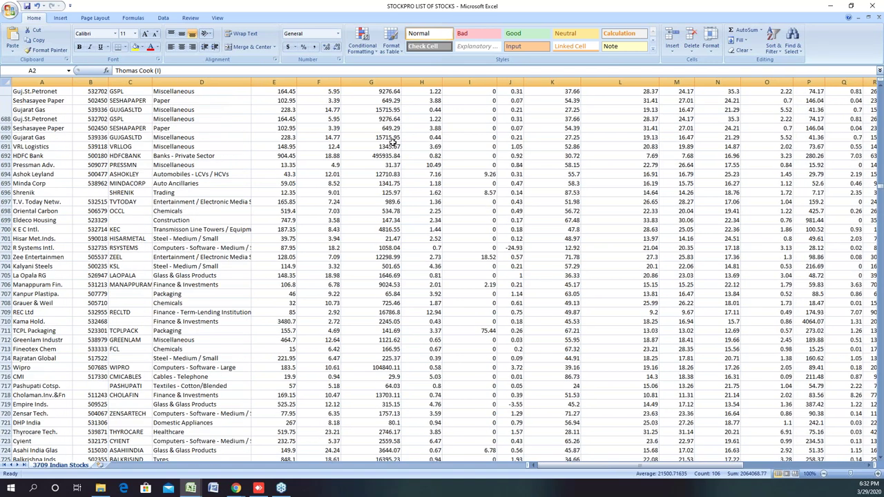
{"action": "scroll", "coordinate": [392, 141], "scroll_direction": "up", "scroll_amount": 20}
{"action": "scroll", "coordinate": [392, 141], "scroll_direction": "up", "scroll_amount": 17}
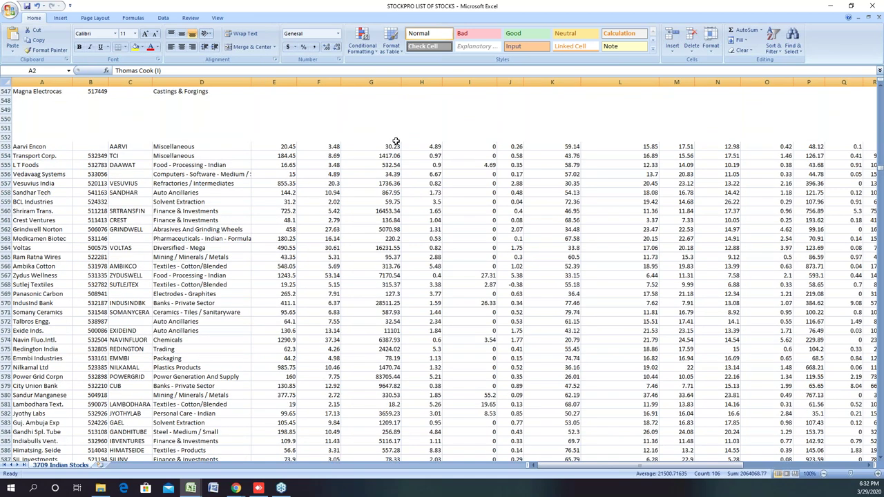
{"action": "scroll", "coordinate": [396, 142], "scroll_direction": "up", "scroll_amount": 20}
{"action": "scroll", "coordinate": [396, 140], "scroll_direction": "up", "scroll_amount": 20}
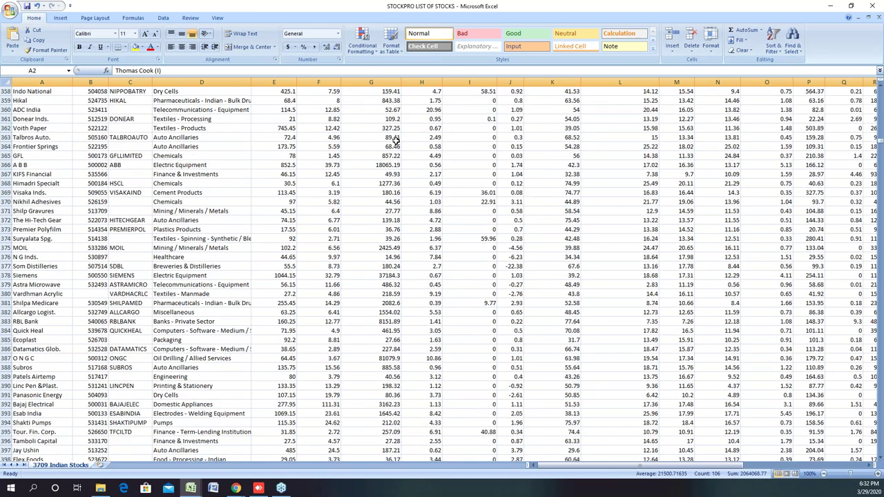
{"action": "scroll", "coordinate": [396, 140], "scroll_direction": "up", "scroll_amount": 20}
{"action": "scroll", "coordinate": [396, 140], "scroll_direction": "up", "scroll_amount": 19}
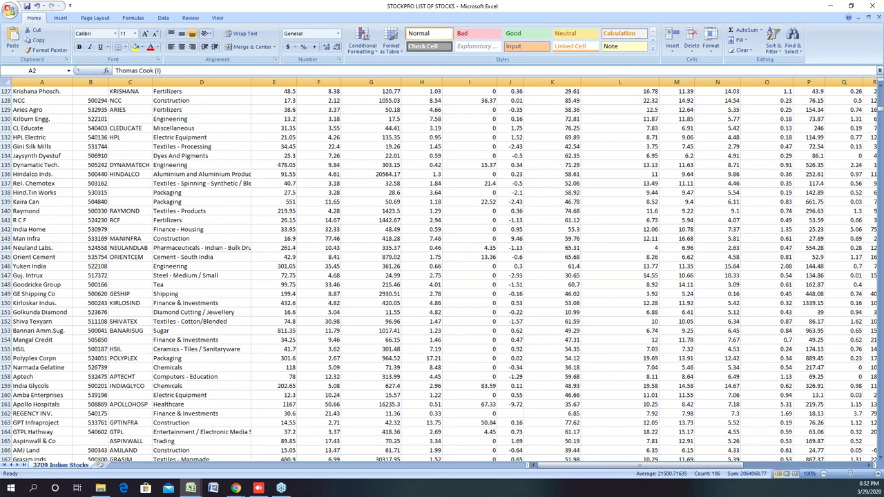
{"action": "scroll", "coordinate": [396, 140], "scroll_direction": "up", "scroll_amount": 20}
{"action": "scroll", "coordinate": [395, 140], "scroll_direction": "up", "scroll_amount": 19}
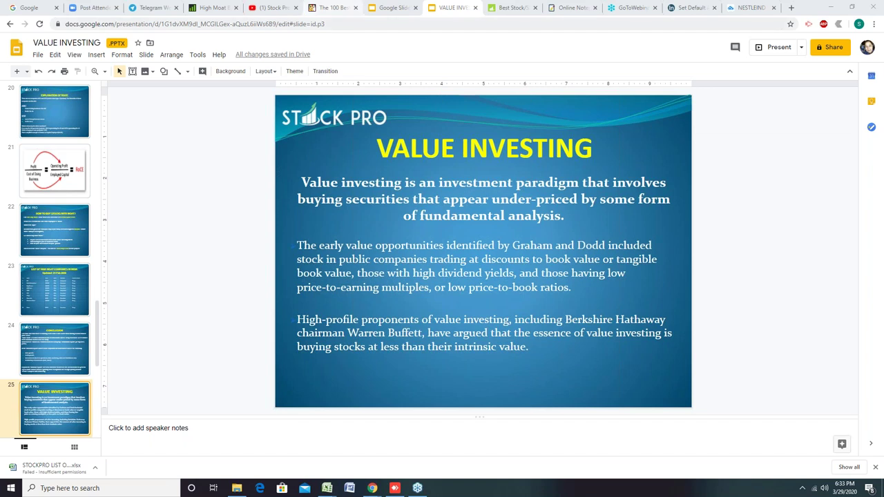
Step: Switch to the Screener site and open the High Moat Businesses screen from the list of popular stock screens
{"action": "left_click", "coordinate": [212, 8]}
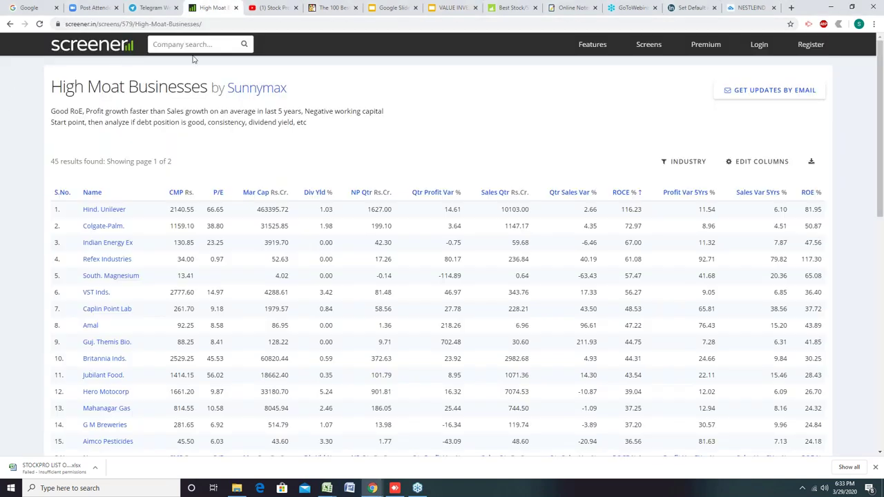
{"action": "left_click", "coordinate": [69, 25]}
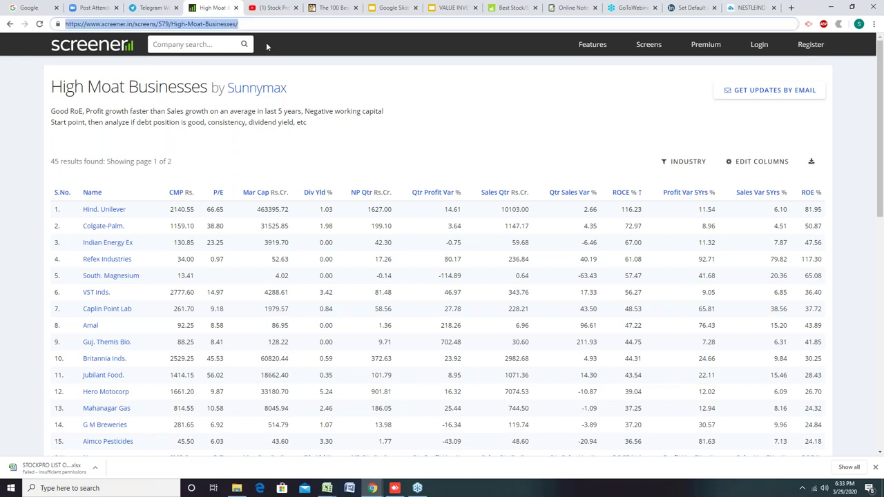
{"action": "left_click", "coordinate": [650, 45]}
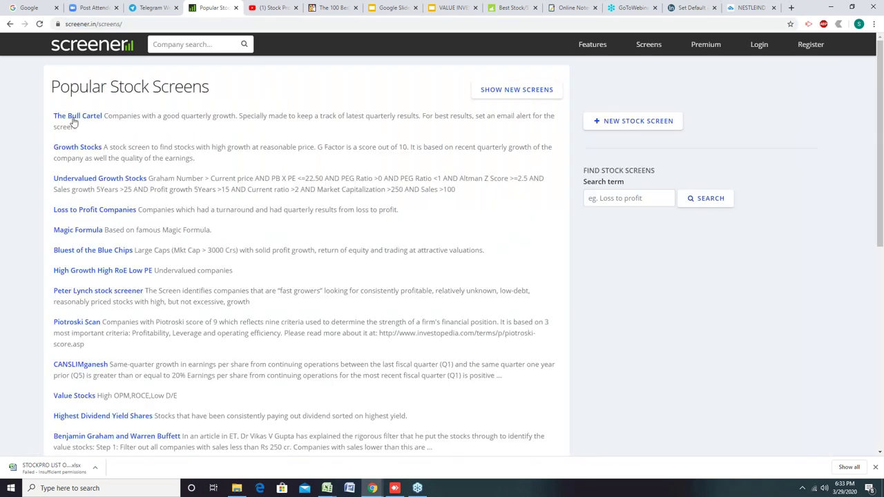
{"action": "scroll", "coordinate": [90, 256], "scroll_direction": "down", "scroll_amount": 4}
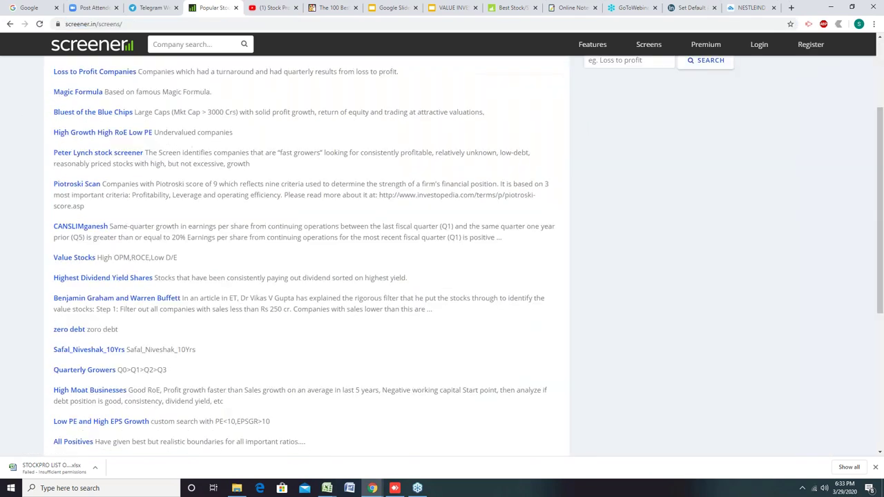
{"action": "left_click", "coordinate": [91, 253]}
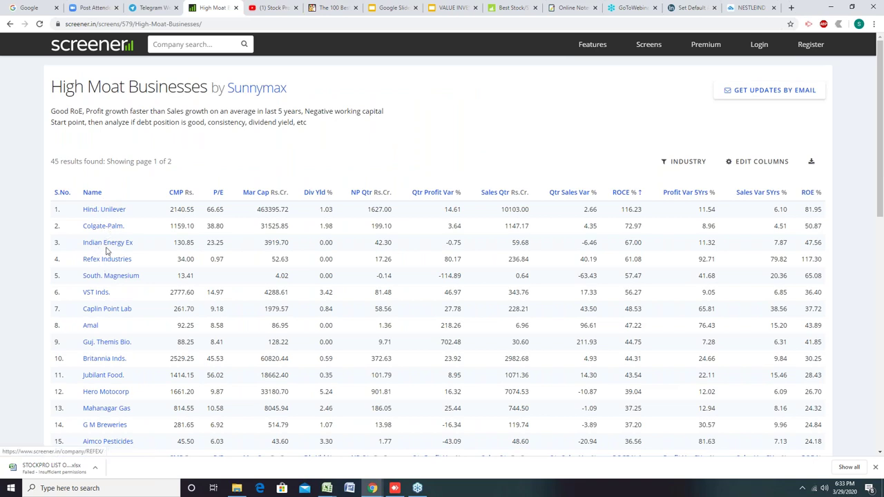
Step: Look through the High Moat Businesses results and sort them by market capitalization and by dividend yield, highest first
{"action": "scroll", "coordinate": [109, 304], "scroll_direction": "down", "scroll_amount": 2}
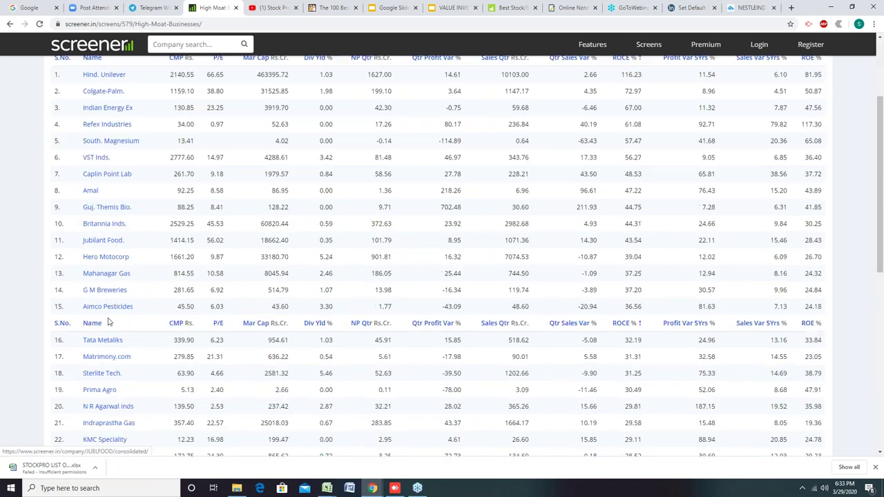
{"action": "scroll", "coordinate": [104, 386], "scroll_direction": "down", "scroll_amount": 2}
{"action": "scroll", "coordinate": [98, 345], "scroll_direction": "up", "scroll_amount": 1}
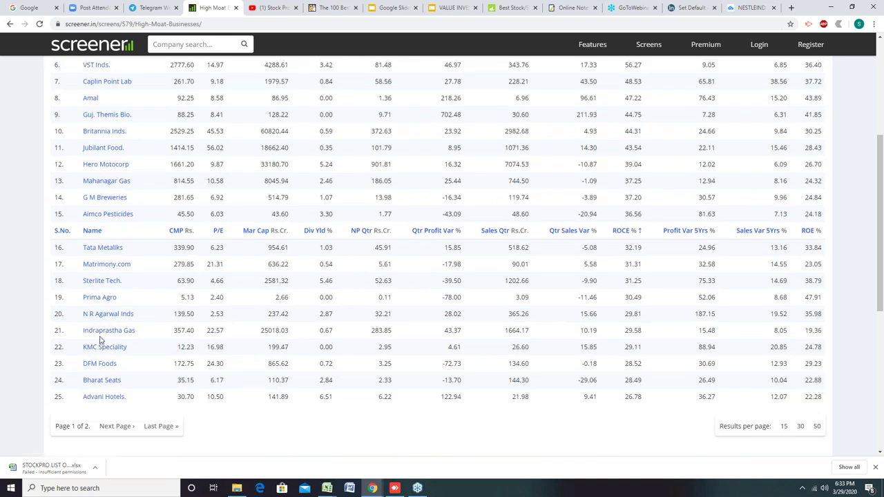
{"action": "scroll", "coordinate": [117, 276], "scroll_direction": "up", "scroll_amount": 3}
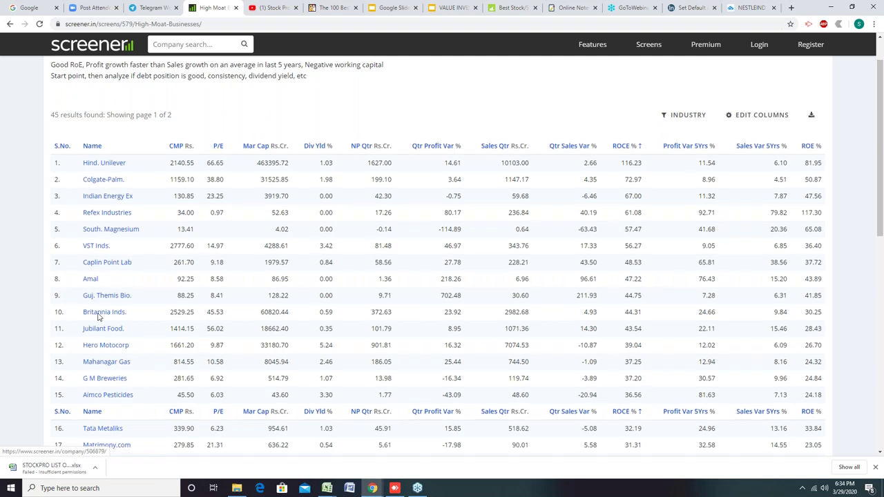
{"action": "scroll", "coordinate": [99, 315], "scroll_direction": "down", "scroll_amount": 3}
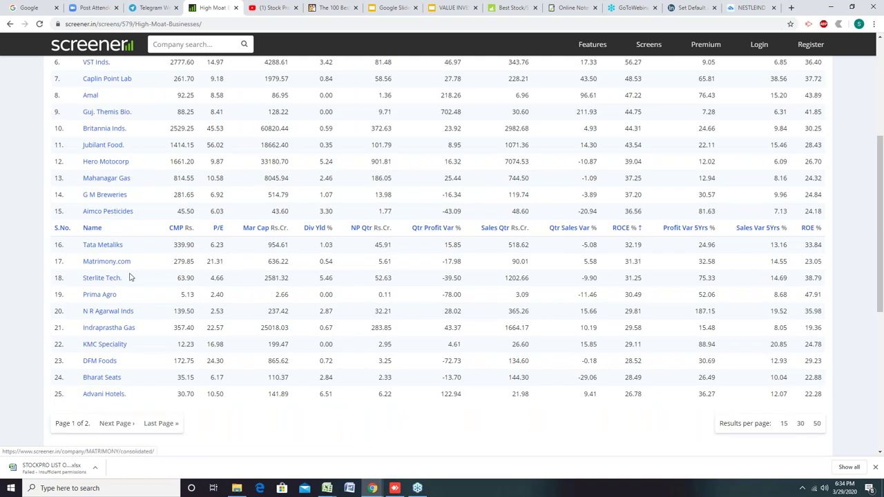
{"action": "scroll", "coordinate": [136, 261], "scroll_direction": "up", "scroll_amount": 4}
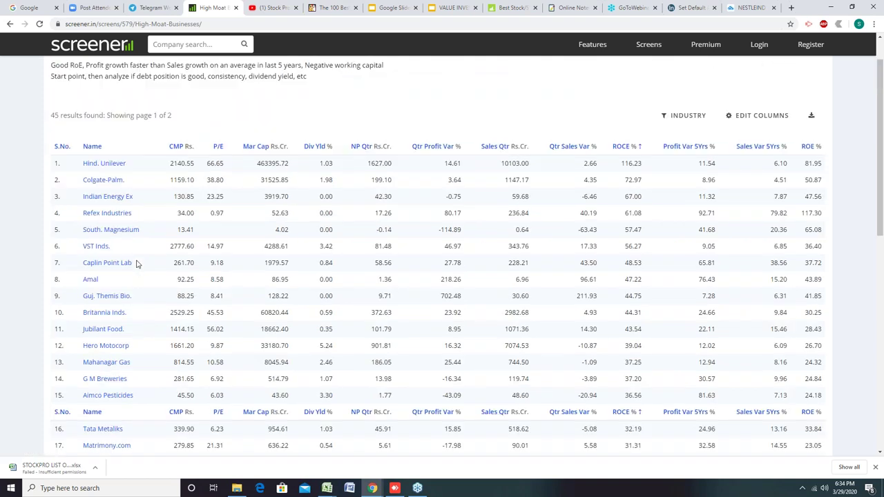
{"action": "left_click", "coordinate": [266, 193]}
{"action": "left_click", "coordinate": [320, 193]}
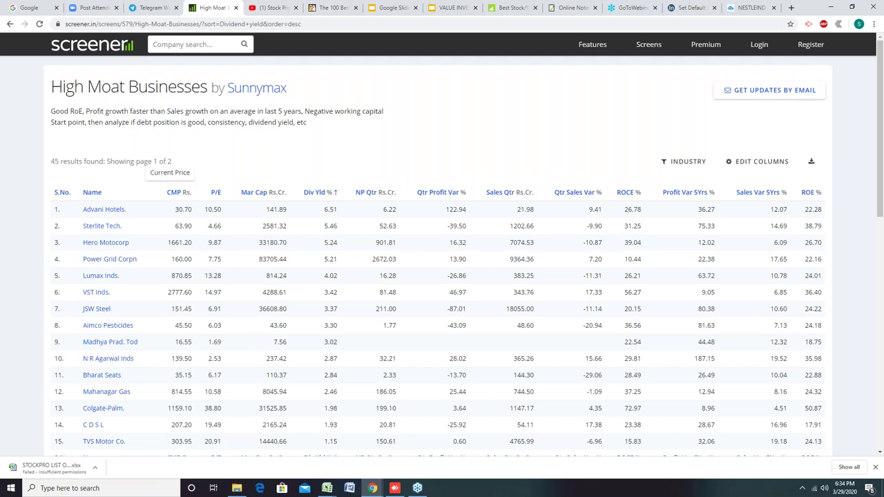
Step: Open The Bull Cartel screen and sort its companies by market capitalization and by P/E, highest first
{"action": "left_click", "coordinate": [651, 45]}
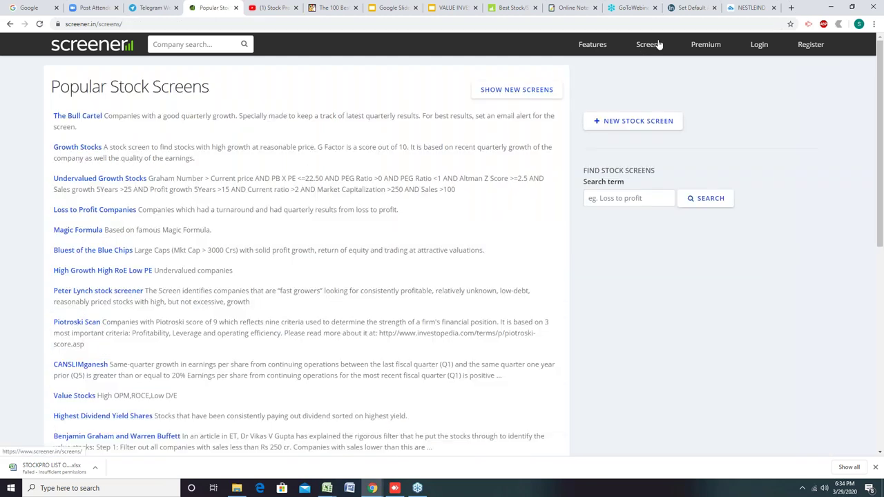
{"action": "left_click", "coordinate": [73, 122]}
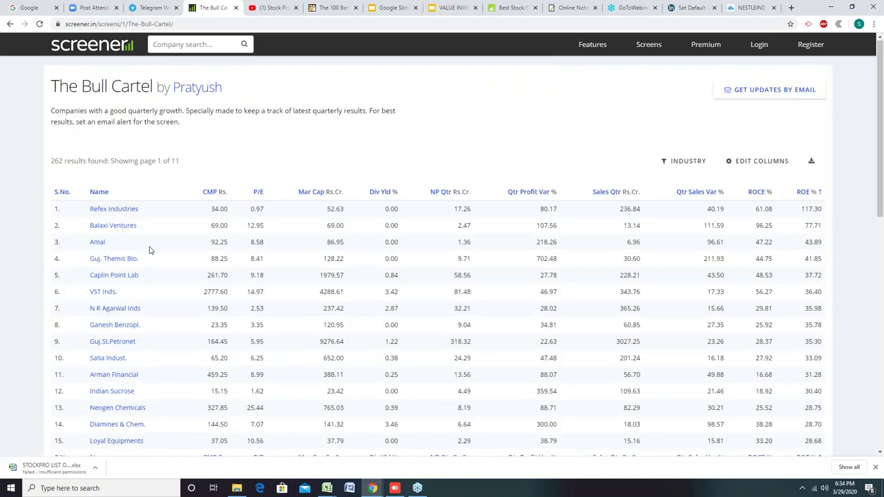
{"action": "scroll", "coordinate": [148, 255], "scroll_direction": "down", "scroll_amount": 3}
{"action": "scroll", "coordinate": [146, 264], "scroll_direction": "up", "scroll_amount": 3}
{"action": "left_click", "coordinate": [311, 193]}
{"action": "left_click", "coordinate": [270, 193]}
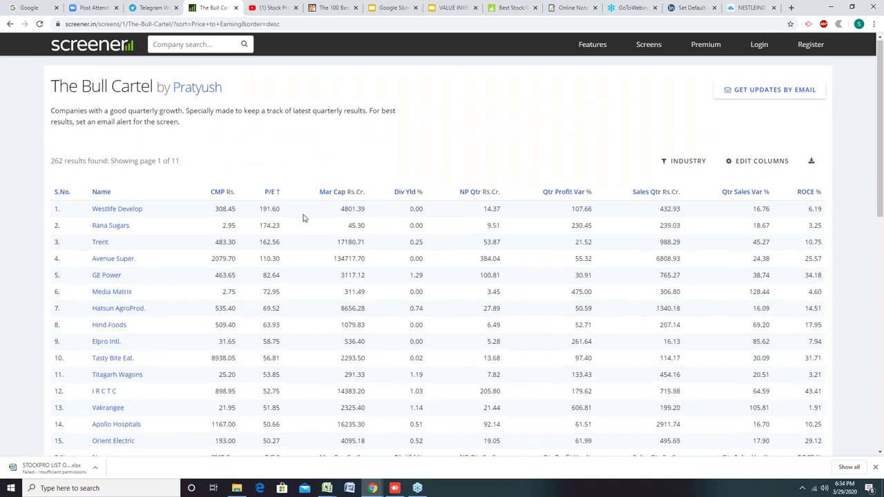
{"action": "scroll", "coordinate": [316, 286], "scroll_direction": "down", "scroll_amount": 1}
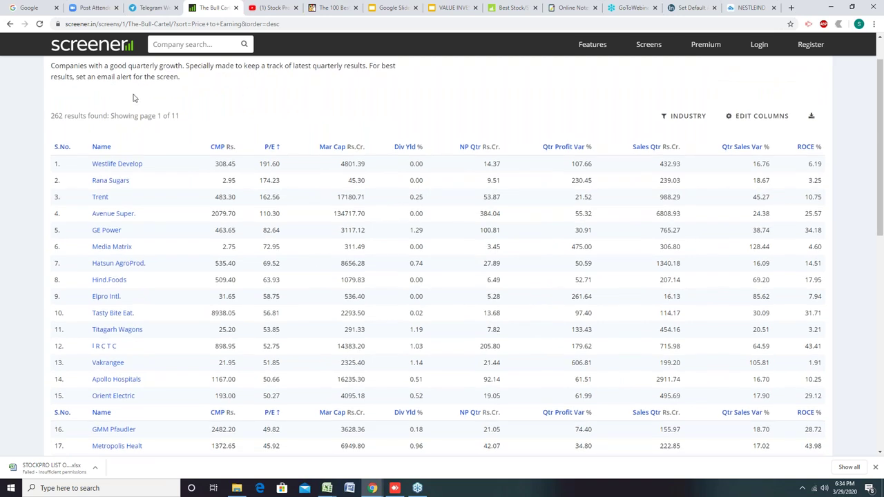
{"action": "scroll", "coordinate": [135, 98], "scroll_direction": "up", "scroll_amount": 1}
Step: Search for TCS, open the Tata Consultancy Services Ltd page, and highlight its book value and current price
{"action": "left_click", "coordinate": [173, 44]}
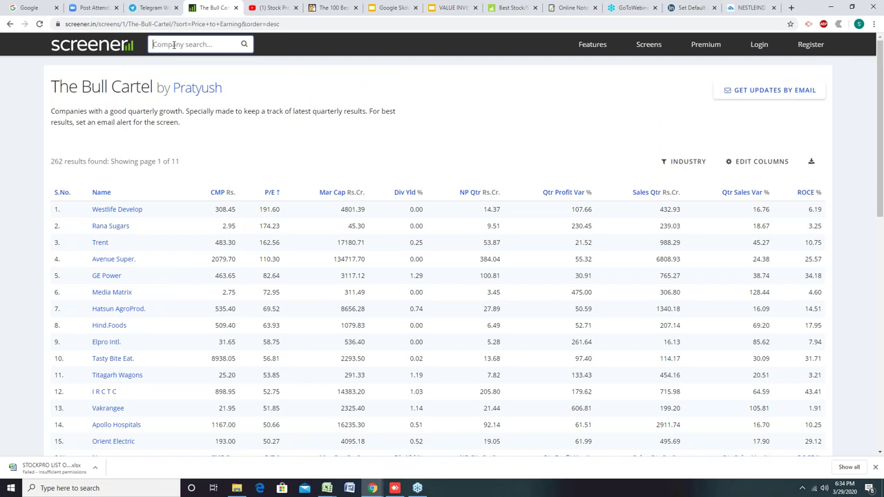
{"action": "type", "text": "TCS"}
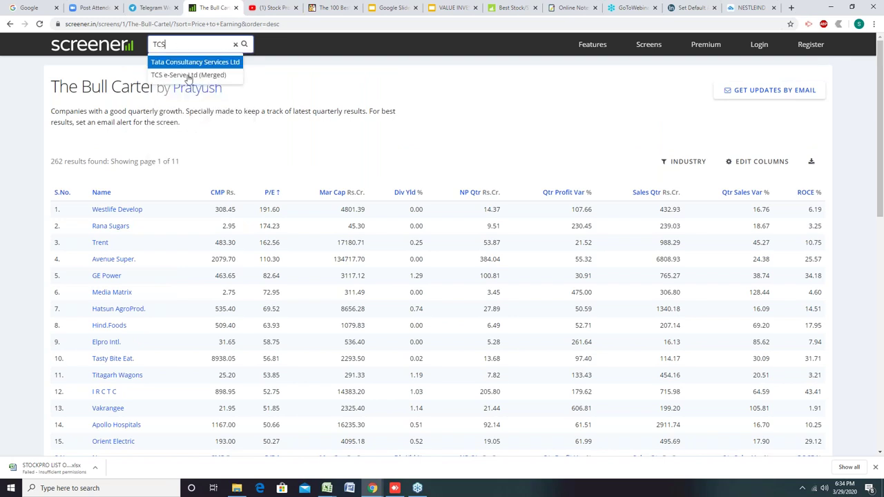
{"action": "left_click", "coordinate": [198, 62]}
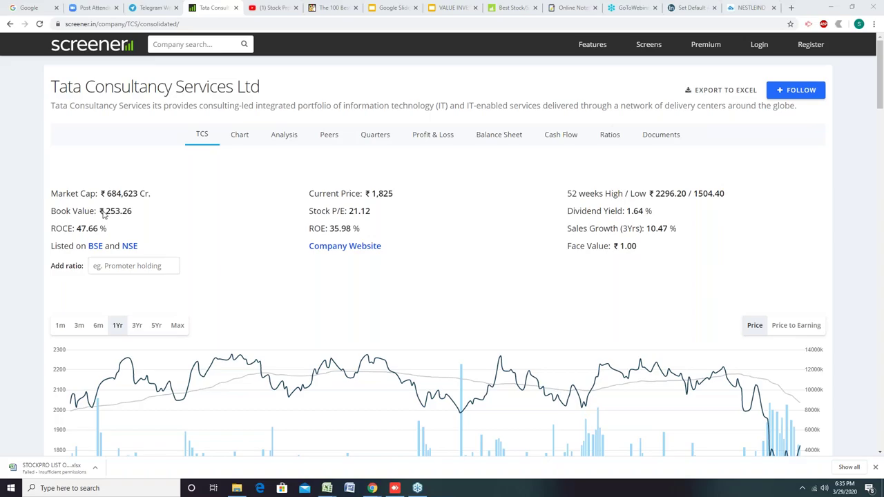
{"action": "left_click_drag", "start_coordinate": [104, 215], "coordinate": [122, 212]}
{"action": "left_click_drag", "start_coordinate": [313, 194], "coordinate": [394, 196]}
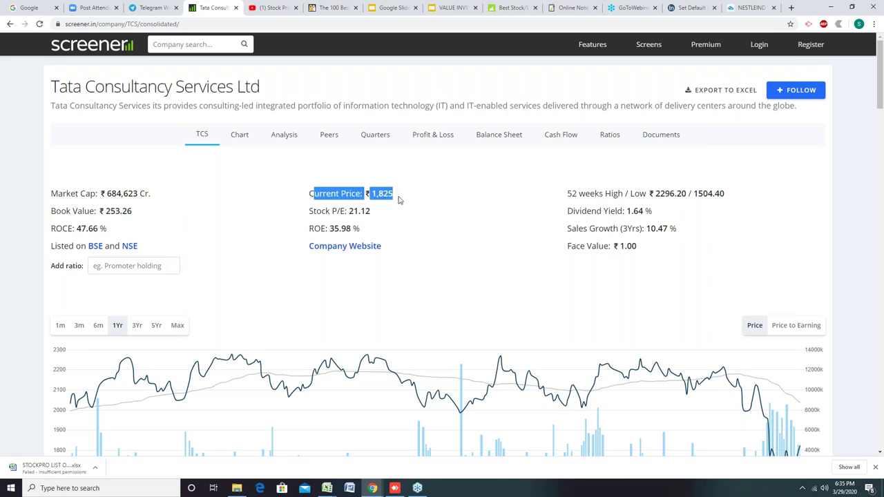
Step: Look over the TCS price chart, the pros and cons, and the peer comparison table
{"action": "scroll", "coordinate": [399, 202], "scroll_direction": "down", "scroll_amount": 3}
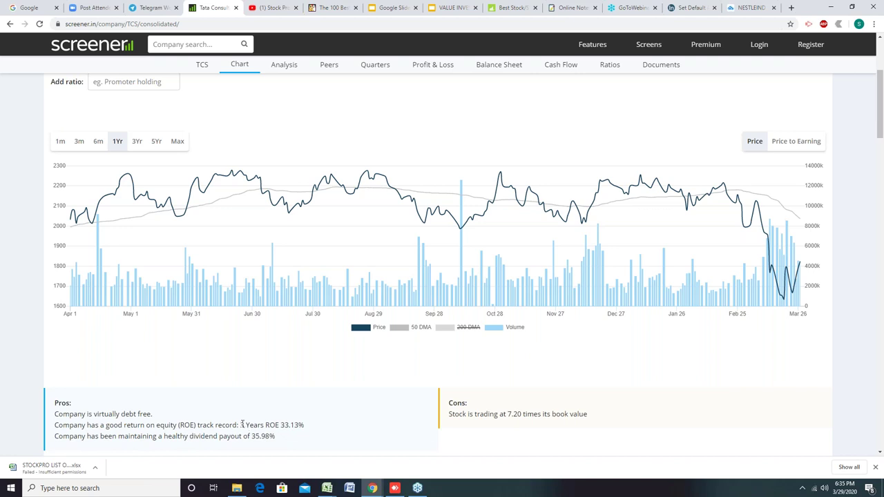
{"action": "scroll", "coordinate": [364, 379], "scroll_direction": "down", "scroll_amount": 3}
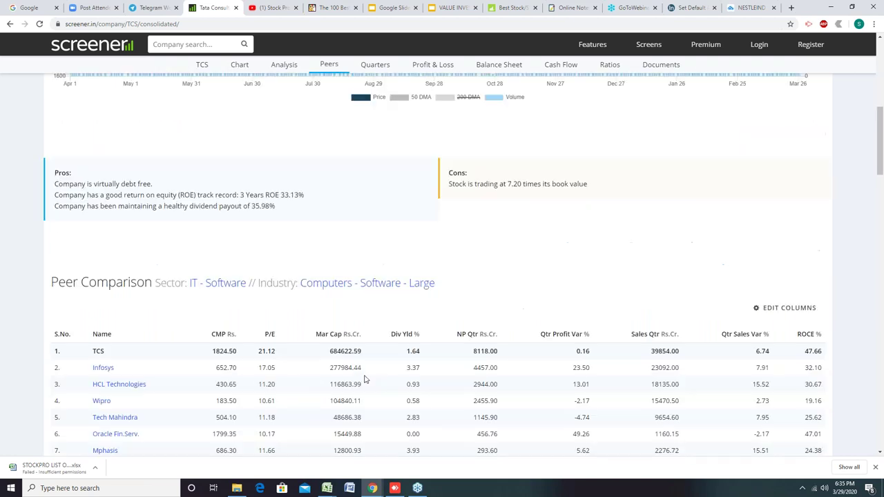
{"action": "scroll", "coordinate": [364, 378], "scroll_direction": "down", "scroll_amount": 1}
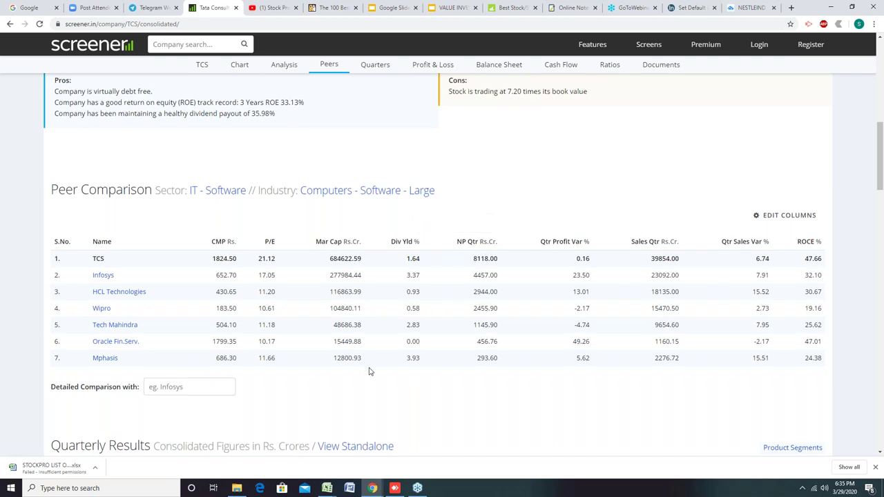
Step: Highlight the Sales row in the TCS quarterly results to compare Mar 2017 through Dec 2019
{"action": "scroll", "coordinate": [319, 347], "scroll_direction": "down", "scroll_amount": 4}
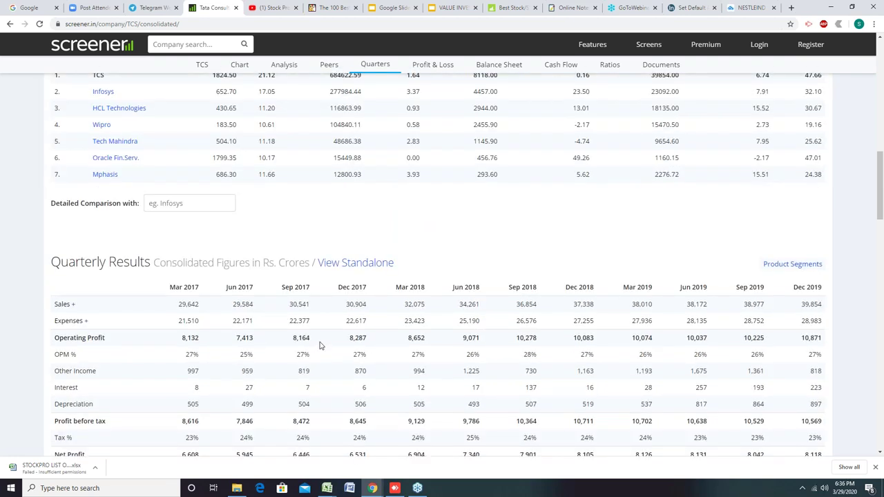
{"action": "left_click_drag", "start_coordinate": [155, 308], "coordinate": [822, 312]}
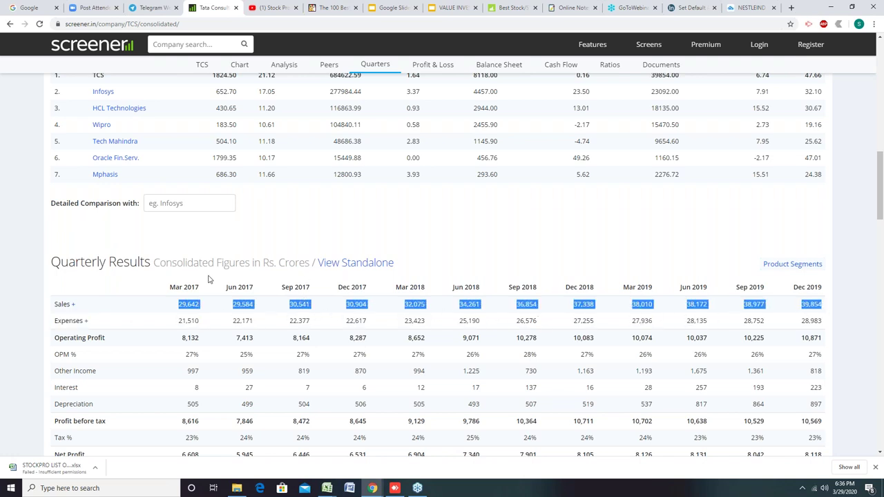
{"action": "left_click", "coordinate": [213, 279]}
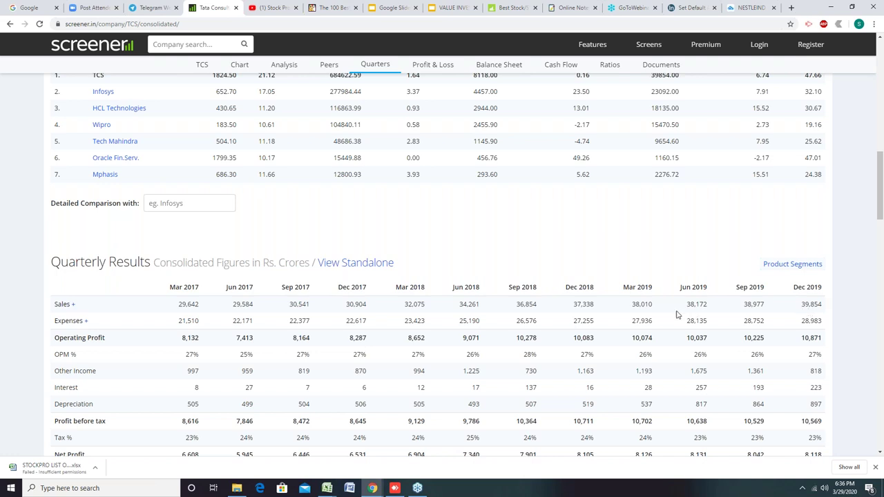
Step: Highlight the Operating Profit and OPM % figures across the quarterly results table
{"action": "scroll", "coordinate": [213, 323], "scroll_direction": "down", "scroll_amount": 1}
{"action": "scroll", "coordinate": [214, 322], "scroll_direction": "down", "scroll_amount": 3}
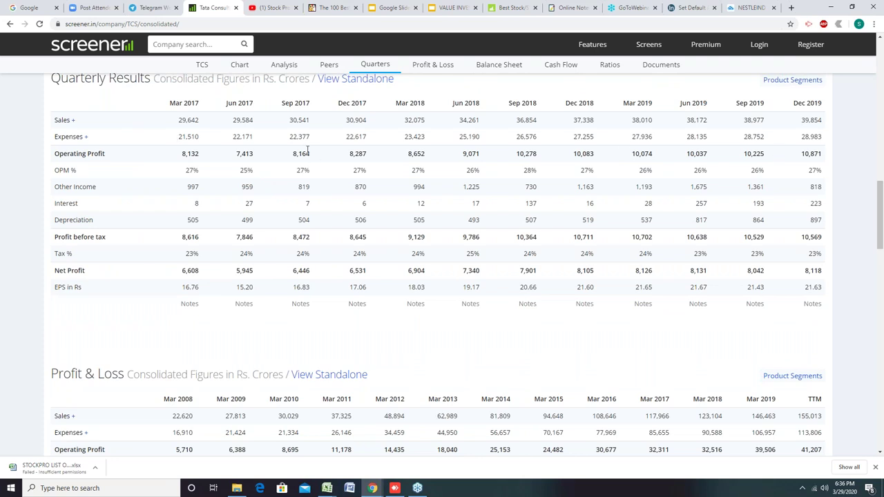
{"action": "left_click_drag", "start_coordinate": [155, 154], "coordinate": [820, 154]}
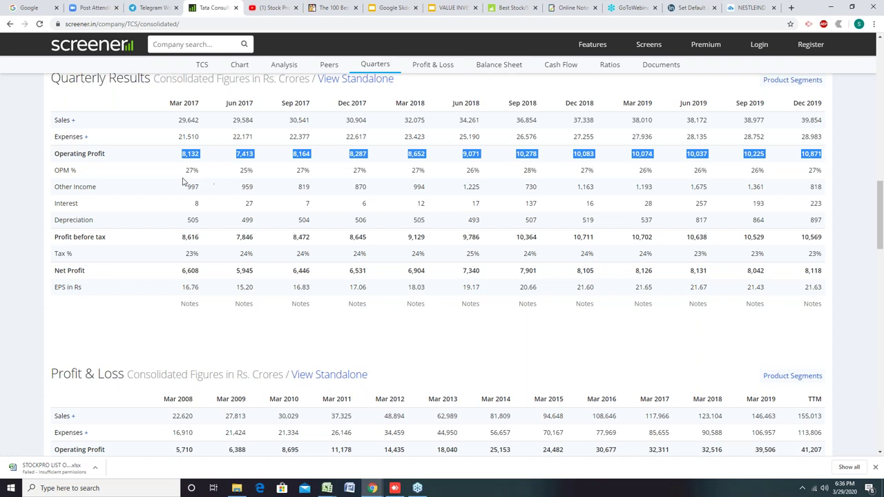
{"action": "left_click_drag", "start_coordinate": [173, 172], "coordinate": [756, 184]}
{"action": "left_click", "coordinate": [826, 175]}
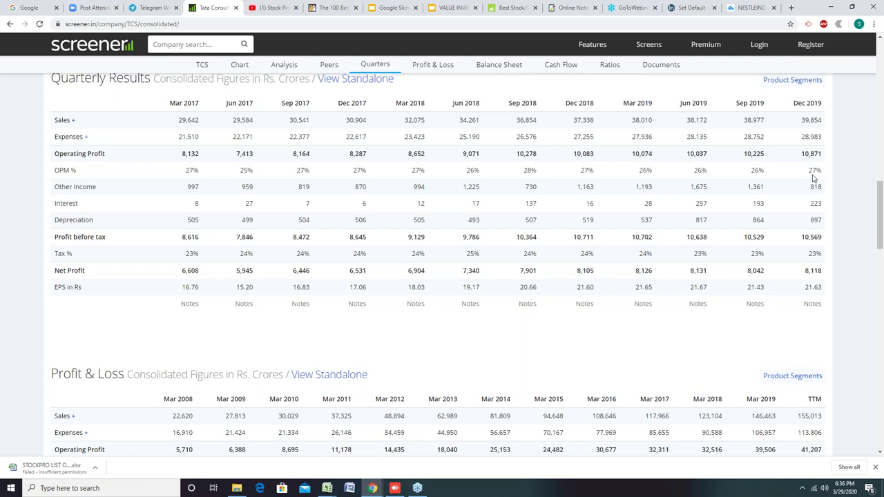
Step: Review the Profit & Loss table and highlight the Sep 2019 Reserves figure in the Balance Sheet
{"action": "scroll", "coordinate": [696, 299], "scroll_direction": "down", "scroll_amount": 2}
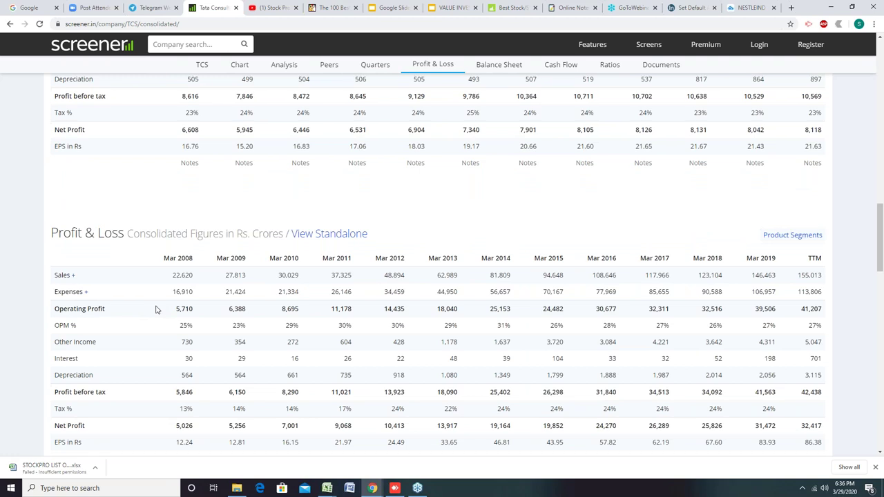
{"action": "scroll", "coordinate": [814, 263], "scroll_direction": "down", "scroll_amount": 6}
{"action": "left_click_drag", "start_coordinate": [802, 255], "coordinate": [832, 257]}
{"action": "left_click", "coordinate": [803, 258]}
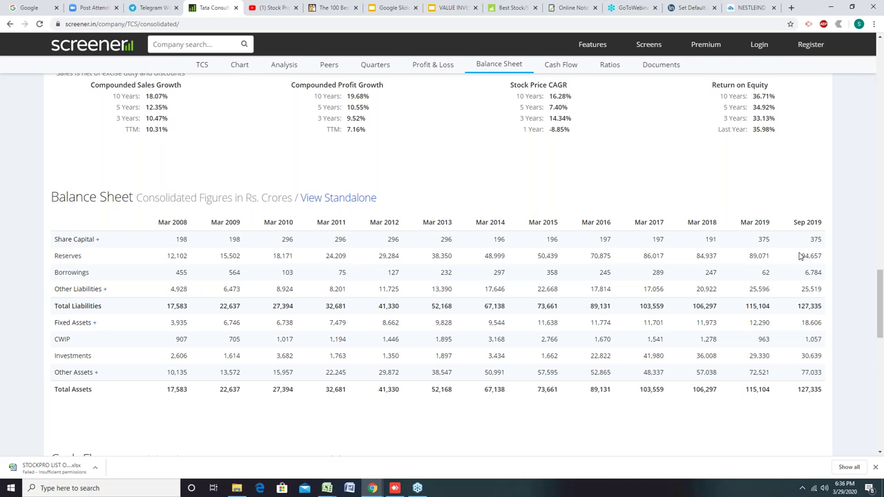
{"action": "left_click_drag", "start_coordinate": [799, 255], "coordinate": [824, 255]}
Step: Highlight the Mar 2019 Cash from Operating Activity figure in Cash Flows and the ROCE % row in Ratios
{"action": "scroll", "coordinate": [794, 262], "scroll_direction": "down", "scroll_amount": 7}
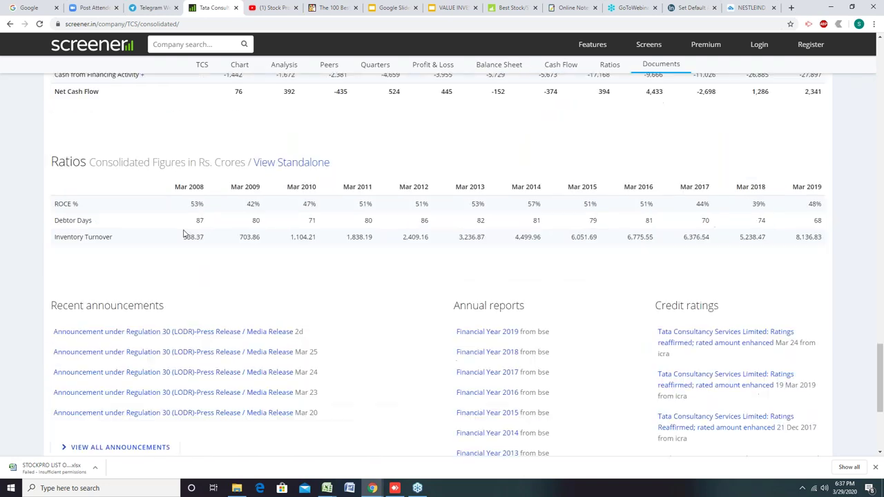
{"action": "scroll", "coordinate": [232, 205], "scroll_direction": "up", "scroll_amount": 3}
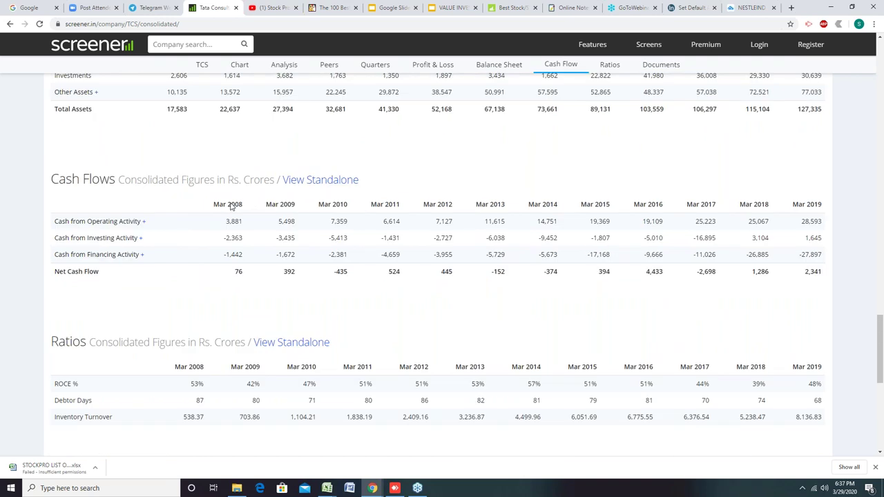
{"action": "left_click_drag", "start_coordinate": [794, 231], "coordinate": [821, 227]}
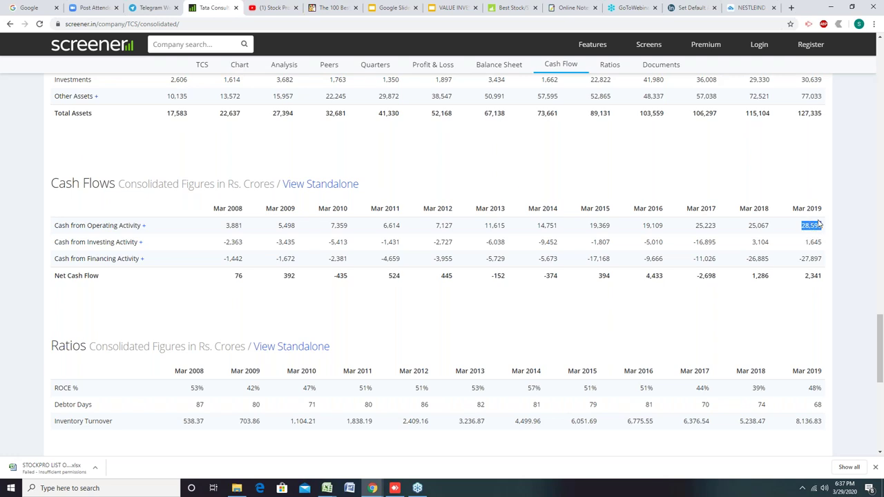
{"action": "left_click", "coordinate": [250, 305]}
{"action": "scroll", "coordinate": [230, 310], "scroll_direction": "down", "scroll_amount": 2}
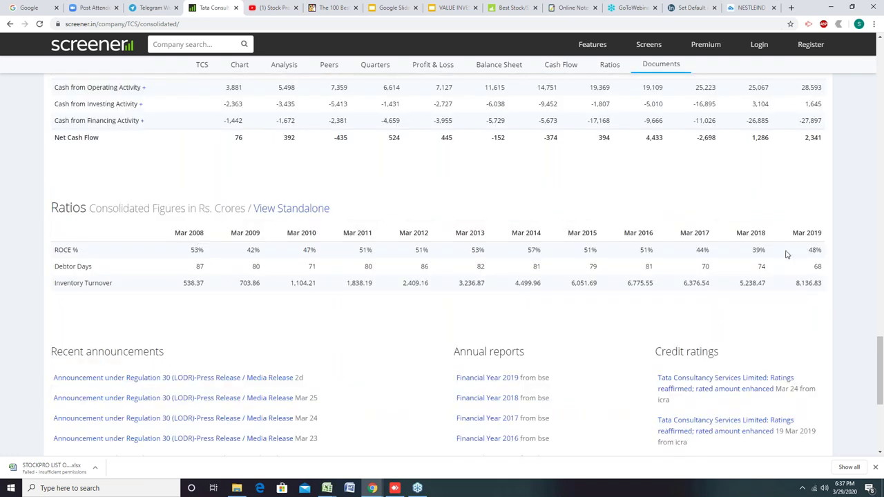
{"action": "left_click_drag", "start_coordinate": [186, 250], "coordinate": [816, 261]}
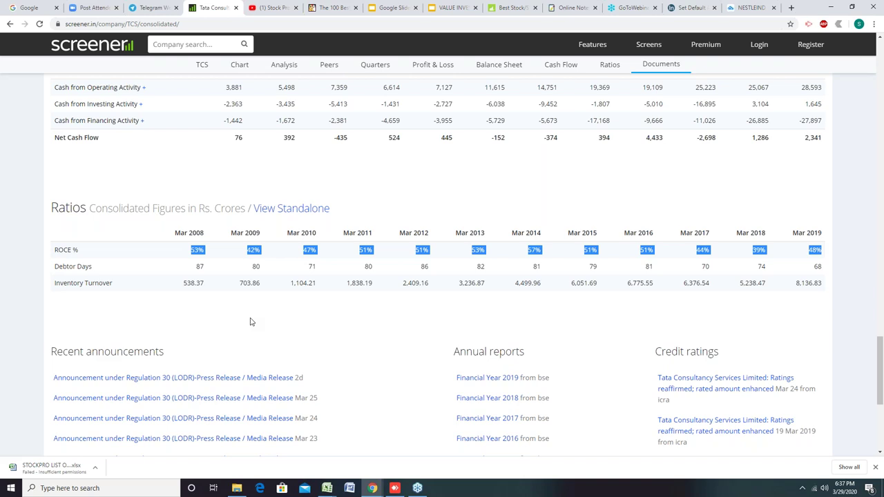
Step: Search for REL and open the Reliance Infrastructure Ltd company page
{"action": "scroll", "coordinate": [251, 322], "scroll_direction": "up", "scroll_amount": 15}
{"action": "scroll", "coordinate": [250, 321], "scroll_direction": "up", "scroll_amount": 10}
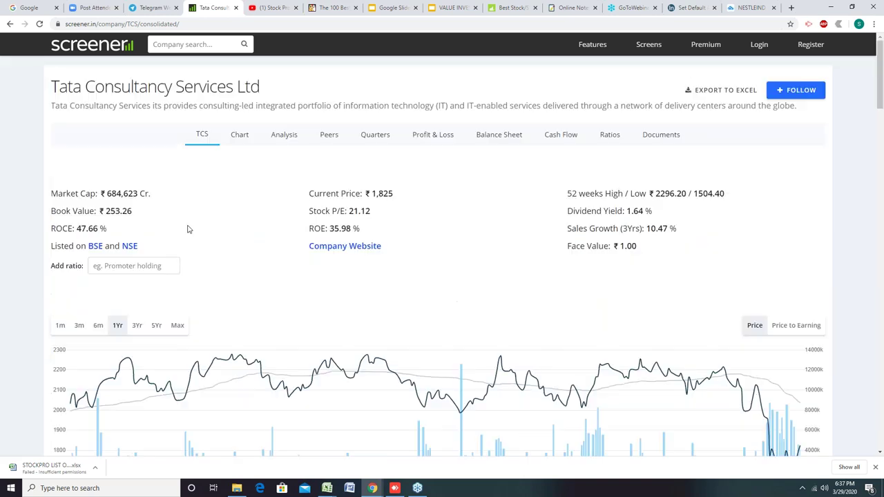
{"action": "left_click", "coordinate": [174, 45]}
{"action": "type", "text": "REL"}
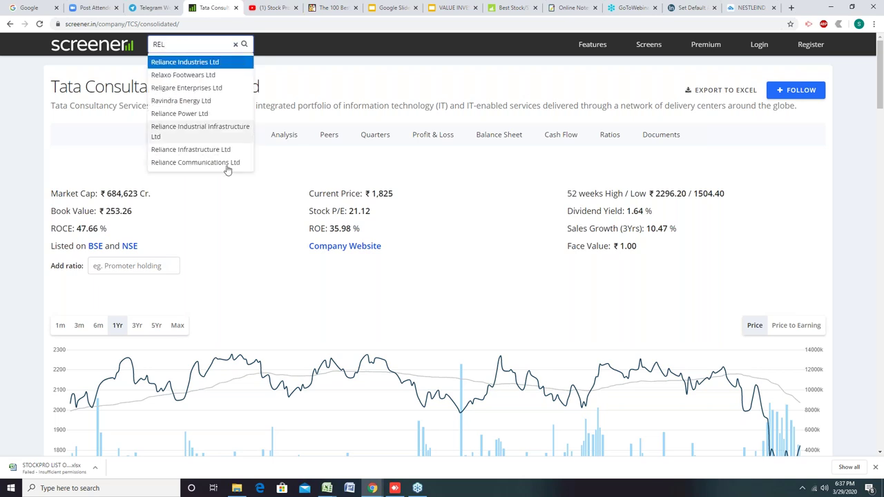
{"action": "left_click", "coordinate": [207, 149]}
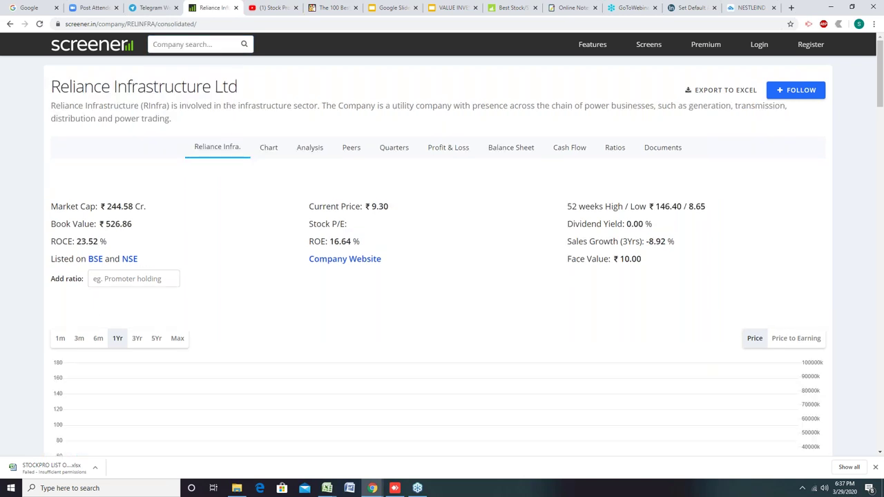
Step: Review Reliance Infrastructure's pros, cons and peer comparison, and highlight its quarterly results from Mar 2017 through Dec 2019
{"action": "scroll", "coordinate": [421, 349], "scroll_direction": "down", "scroll_amount": 3}
{"action": "scroll", "coordinate": [422, 318], "scroll_direction": "down", "scroll_amount": 2}
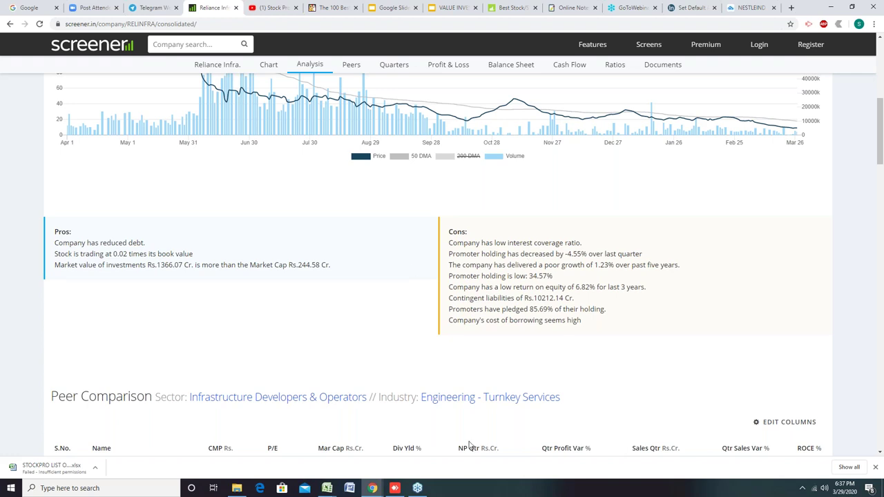
{"action": "scroll", "coordinate": [385, 295], "scroll_direction": "down", "scroll_amount": 3}
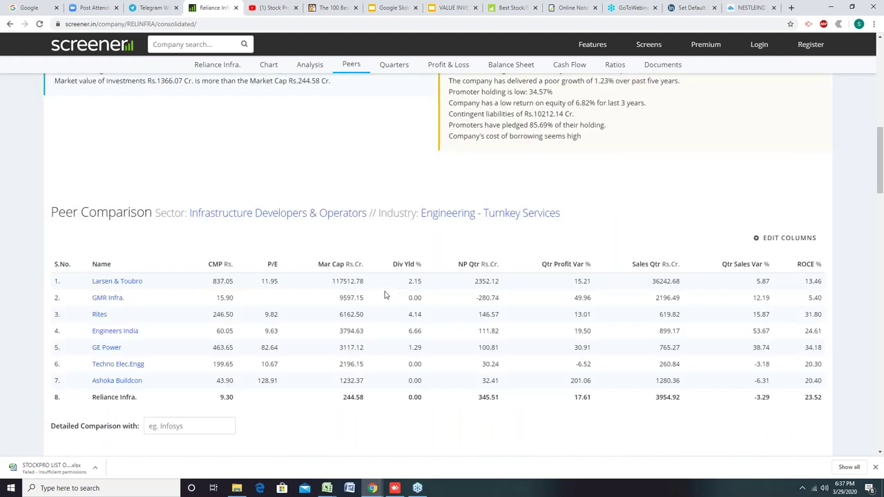
{"action": "scroll", "coordinate": [385, 295], "scroll_direction": "down", "scroll_amount": 5}
{"action": "left_click_drag", "start_coordinate": [171, 207], "coordinate": [672, 463]}
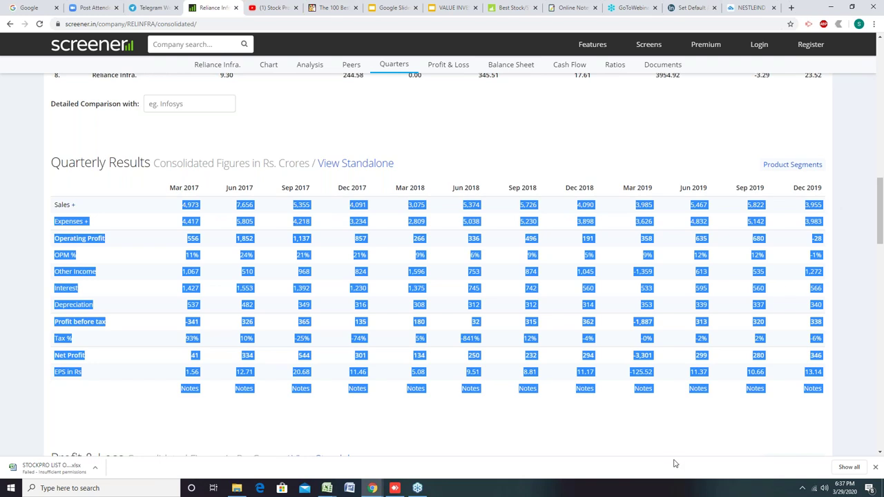
{"action": "left_click", "coordinate": [821, 202]}
Step: Compare the Quarterly Results with the Profit & Loss table and highlight the quarterly OPM % row
{"action": "scroll", "coordinate": [773, 257], "scroll_direction": "down", "scroll_amount": 2}
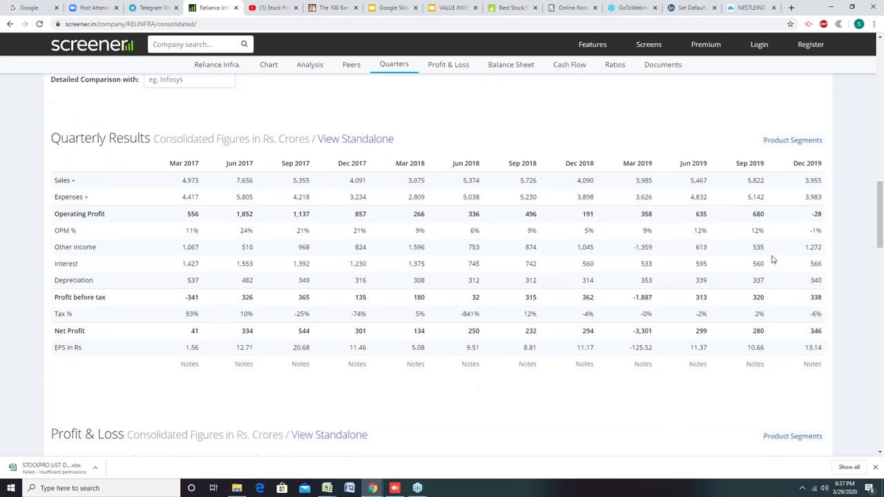
{"action": "scroll", "coordinate": [773, 261], "scroll_direction": "down", "scroll_amount": 3}
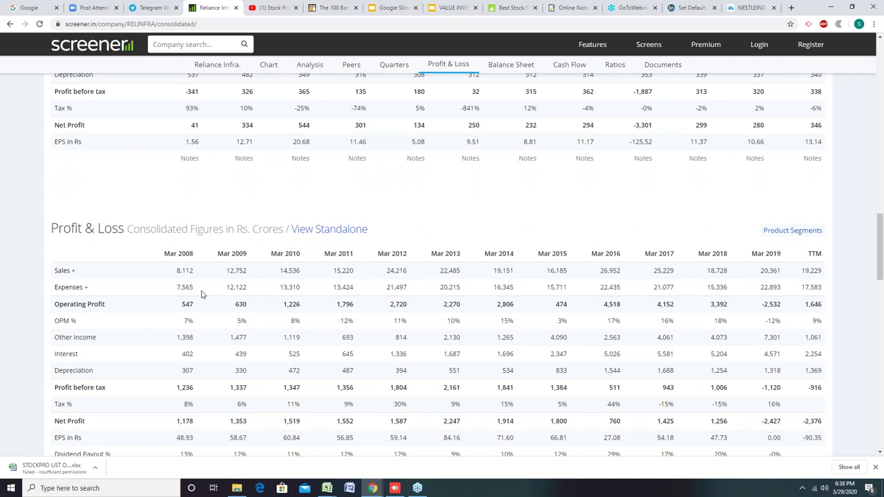
{"action": "scroll", "coordinate": [221, 225], "scroll_direction": "up", "scroll_amount": 2}
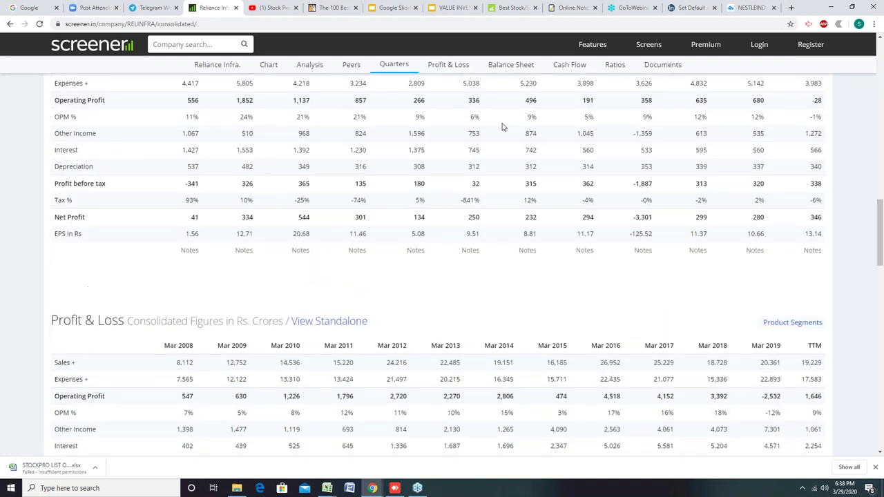
{"action": "left_click_drag", "start_coordinate": [164, 120], "coordinate": [823, 126]}
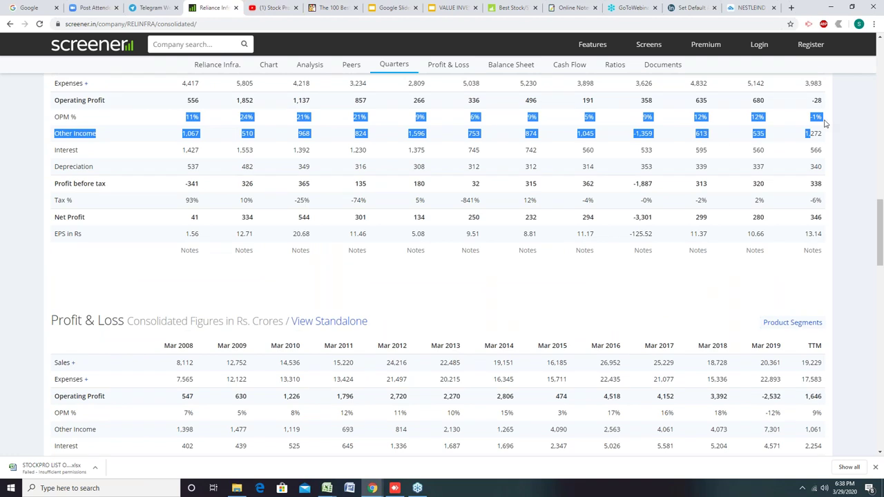
{"action": "left_click", "coordinate": [828, 125]}
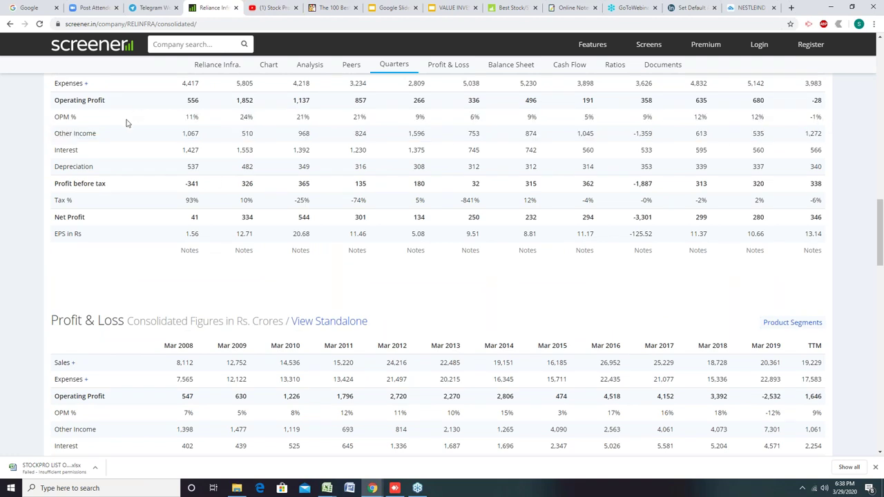
Step: Highlight the Sep 2019 Reserves and Borrowings figures in the Balance Sheet, and return to the company's key figures
{"action": "scroll", "coordinate": [127, 123], "scroll_direction": "up", "scroll_amount": 2}
{"action": "scroll", "coordinate": [173, 152], "scroll_direction": "up", "scroll_amount": 1}
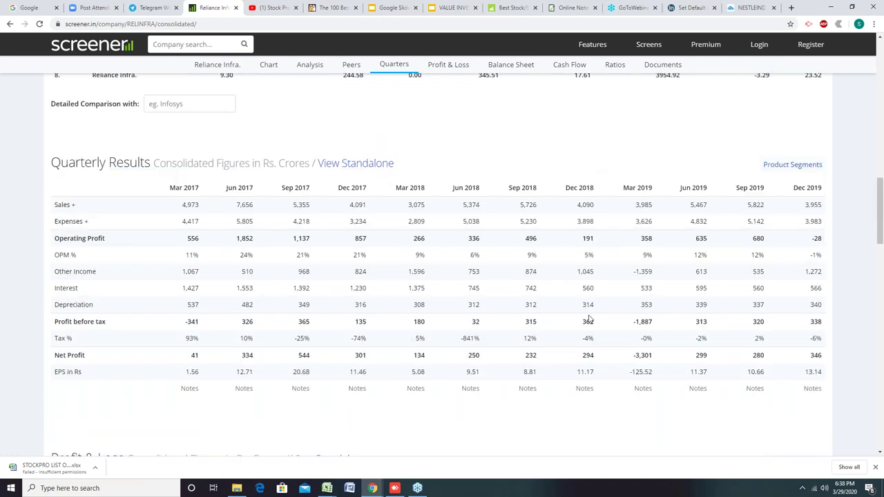
{"action": "scroll", "coordinate": [557, 325], "scroll_direction": "down", "scroll_amount": 3}
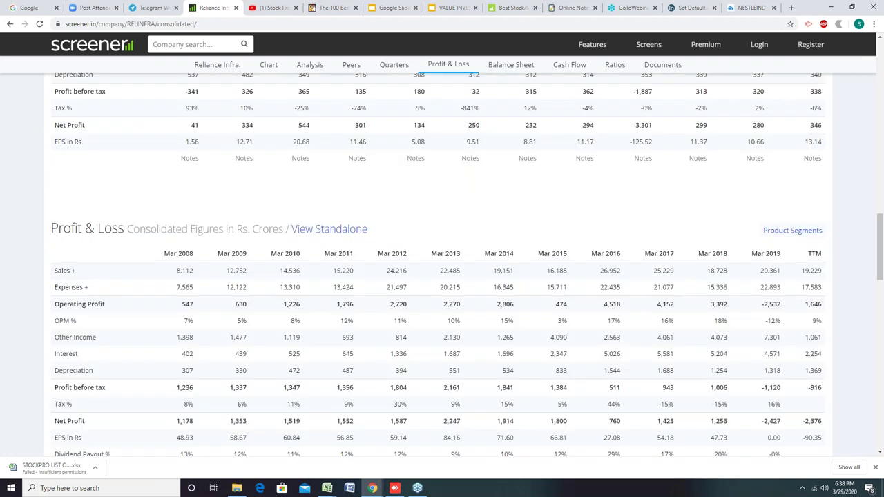
{"action": "scroll", "coordinate": [228, 230], "scroll_direction": "down", "scroll_amount": 1}
{"action": "scroll", "coordinate": [164, 288], "scroll_direction": "down", "scroll_amount": 2}
{"action": "scroll", "coordinate": [165, 295], "scroll_direction": "down", "scroll_amount": 2}
{"action": "left_click_drag", "start_coordinate": [799, 295], "coordinate": [822, 294]}
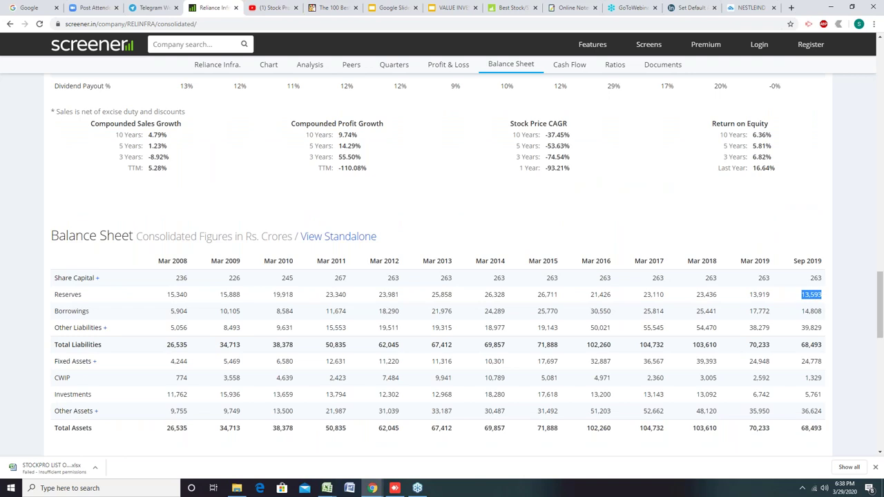
{"action": "left_click_drag", "start_coordinate": [798, 311], "coordinate": [821, 311]}
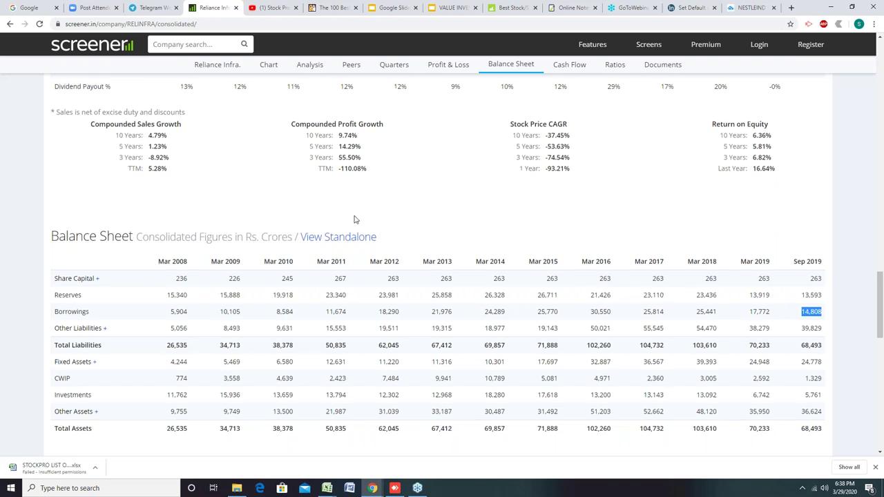
{"action": "scroll", "coordinate": [354, 220], "scroll_direction": "up", "scroll_amount": 20}
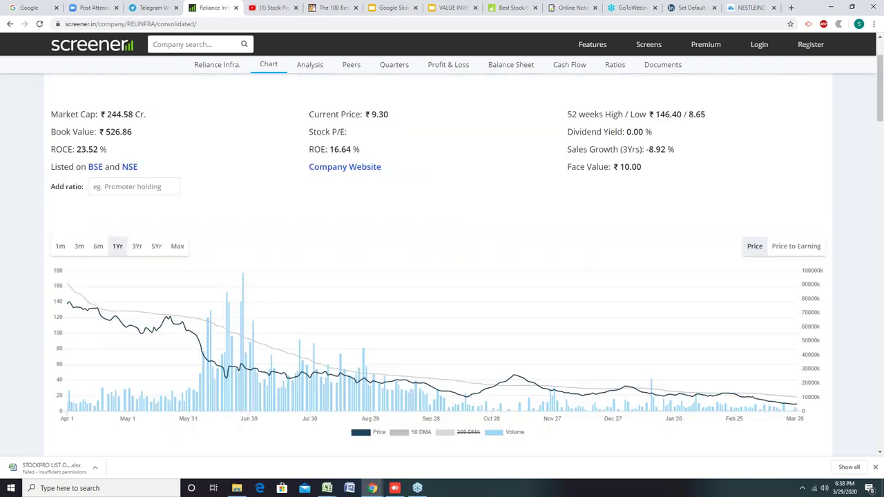
{"action": "scroll", "coordinate": [442, 262], "scroll_direction": "up", "scroll_amount": 2}
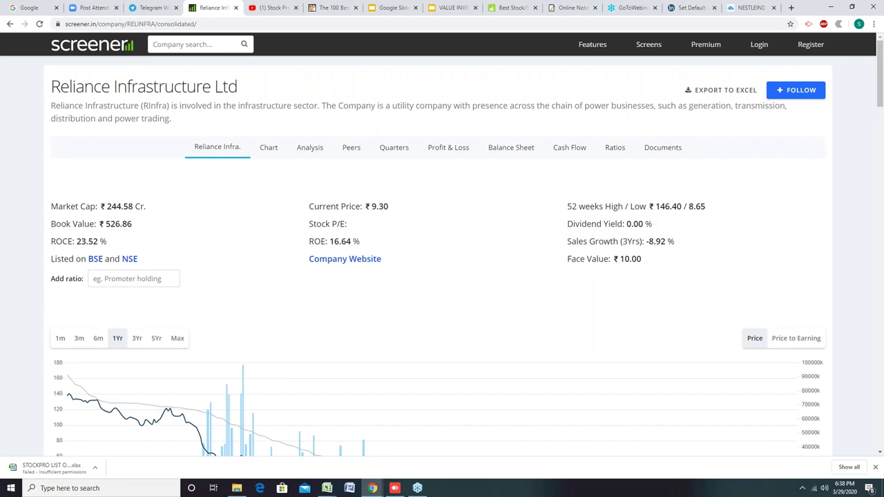
Step: Switch to the TradingView chart and load the NSE-listed TCS stock (Tata Consultancy S)
{"action": "left_click", "coordinate": [750, 9]}
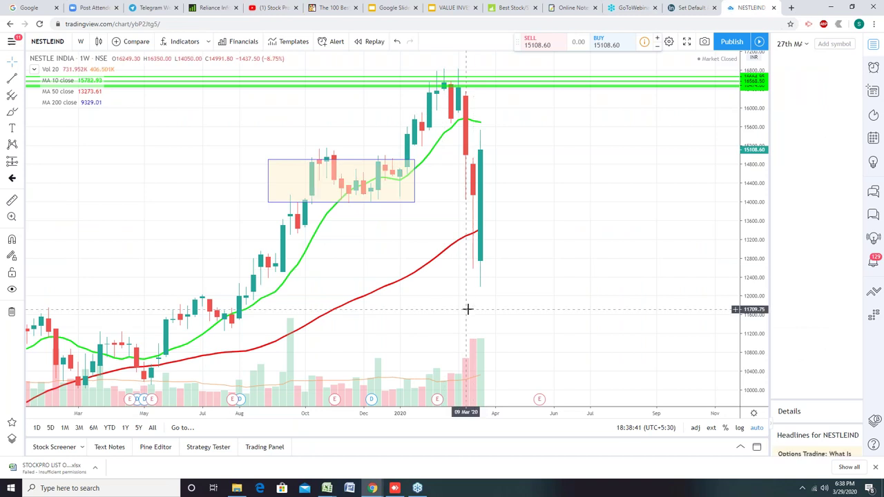
{"action": "left_click", "coordinate": [68, 41]}
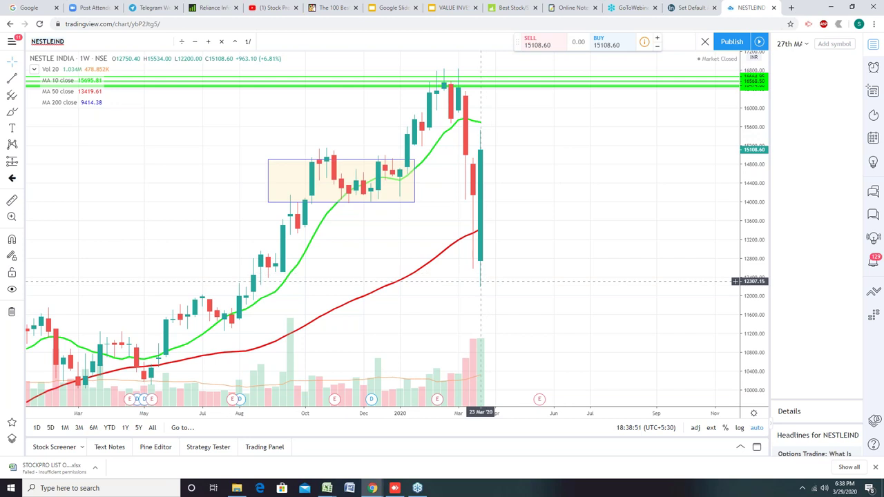
{"action": "type", "text": "TCS"}
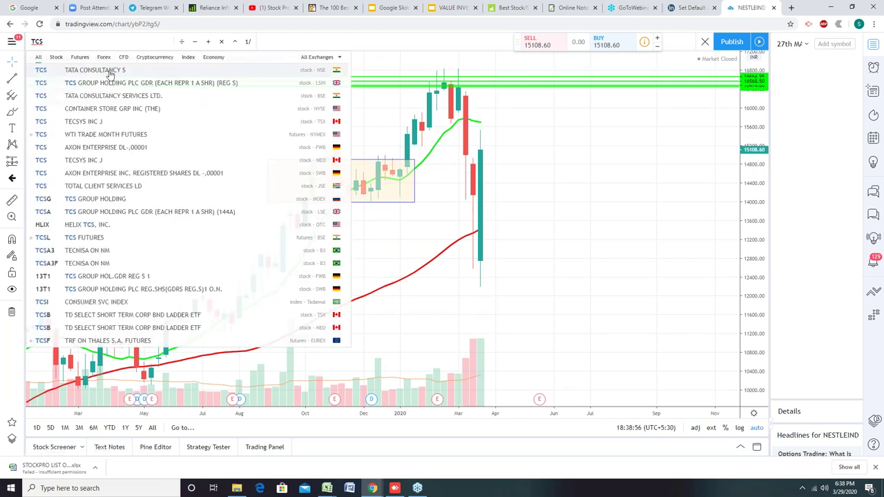
{"action": "left_click", "coordinate": [109, 70]}
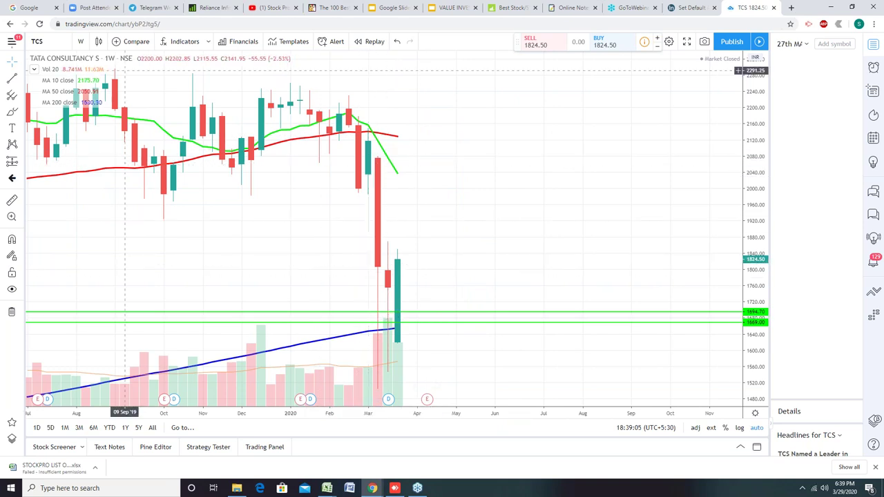
Step: Set the TCS chart interval to 1 day and examine the March 2020 candles
{"action": "left_click", "coordinate": [80, 42]}
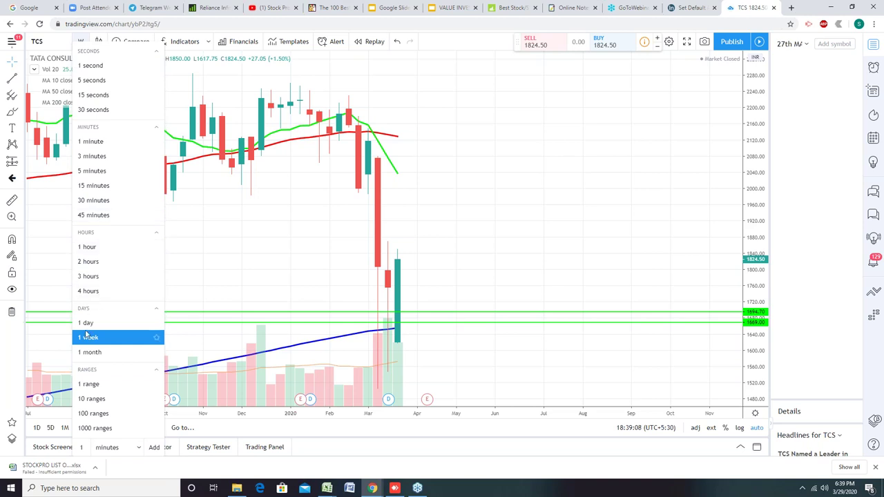
{"action": "left_click", "coordinate": [87, 323]}
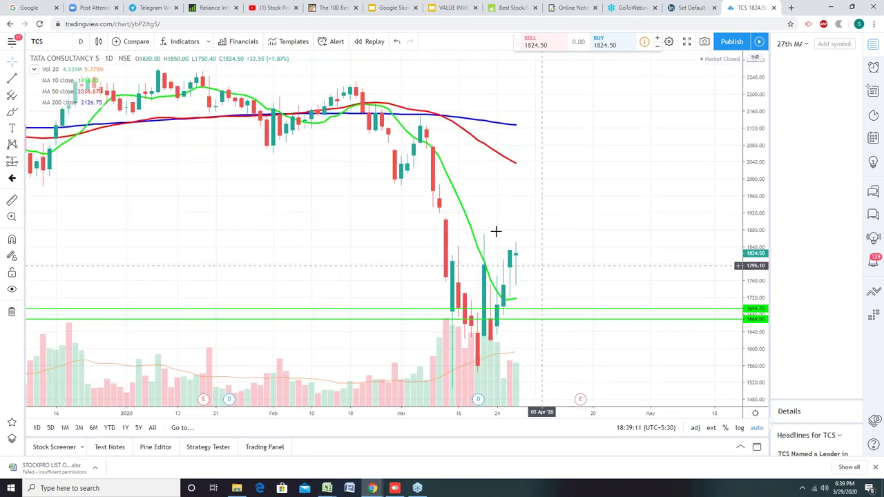
{"action": "scroll", "coordinate": [324, 262], "scroll_direction": "down", "scroll_amount": 2}
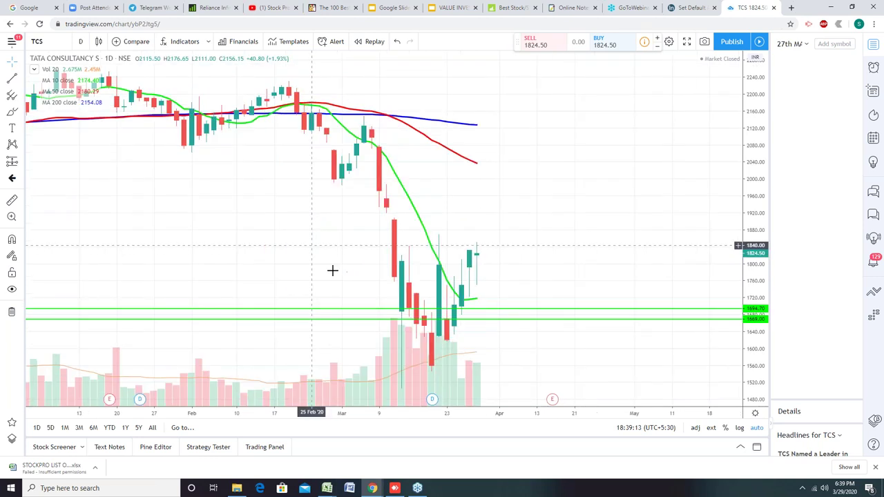
{"action": "scroll", "coordinate": [387, 347], "scroll_direction": "up", "scroll_amount": 2}
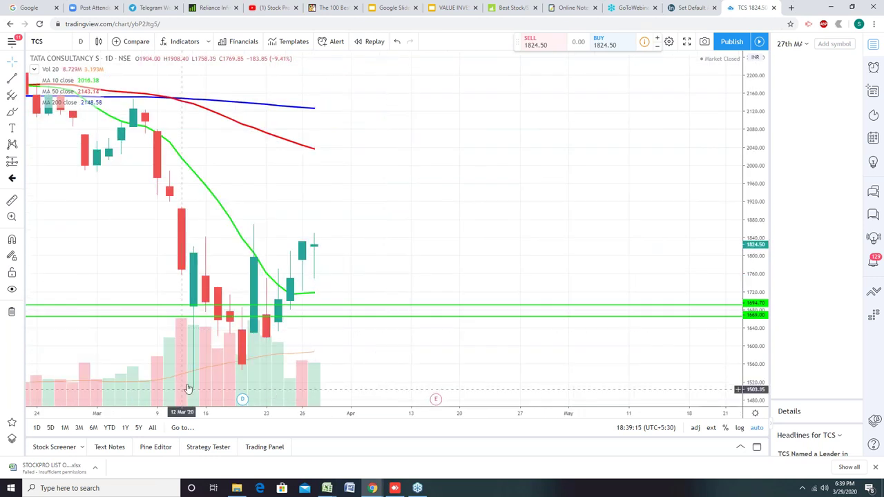